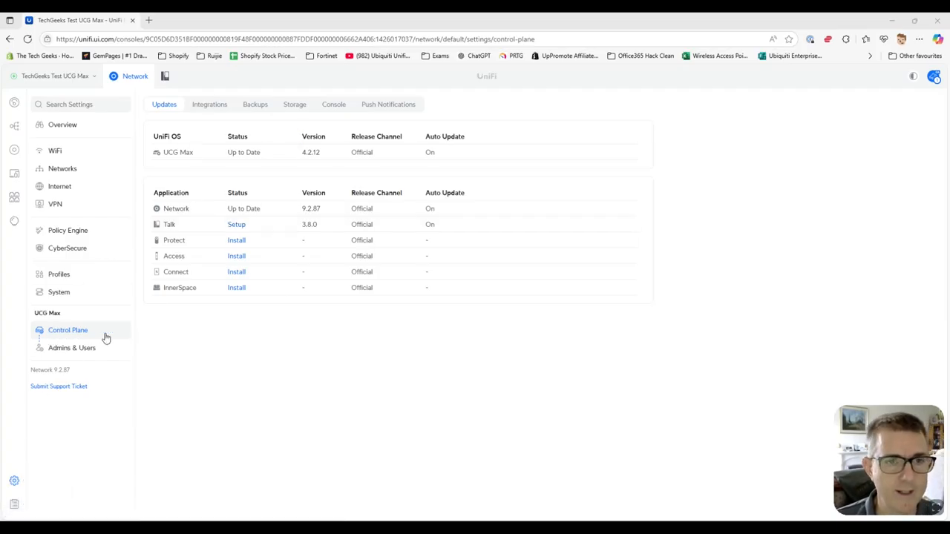
Review the console's general settings, then launch the UniFi Talk setup from the Updates list
{"action": "left_click", "coordinate": [332, 106]}
{"action": "scroll", "coordinate": [446, 290], "scroll_direction": "down", "scroll_amount": 2}
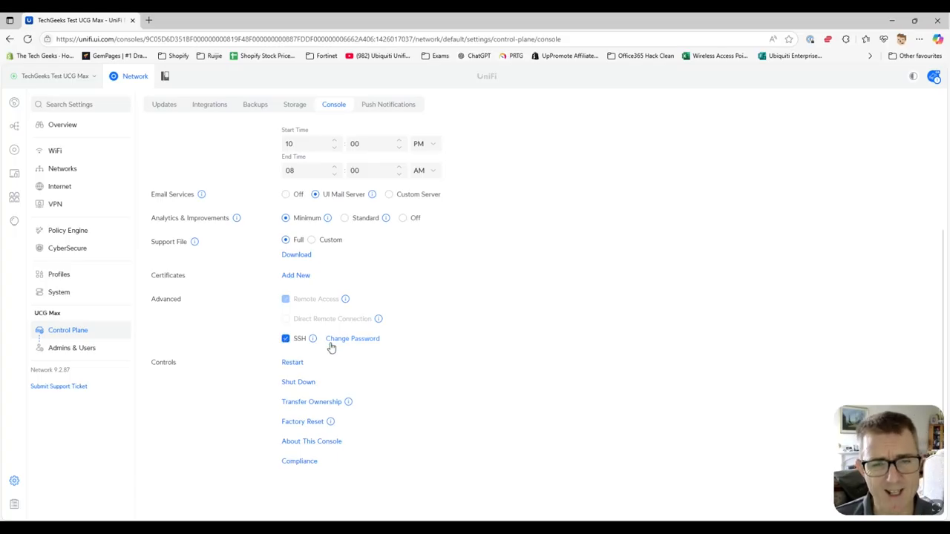
{"action": "left_click", "coordinate": [165, 106]}
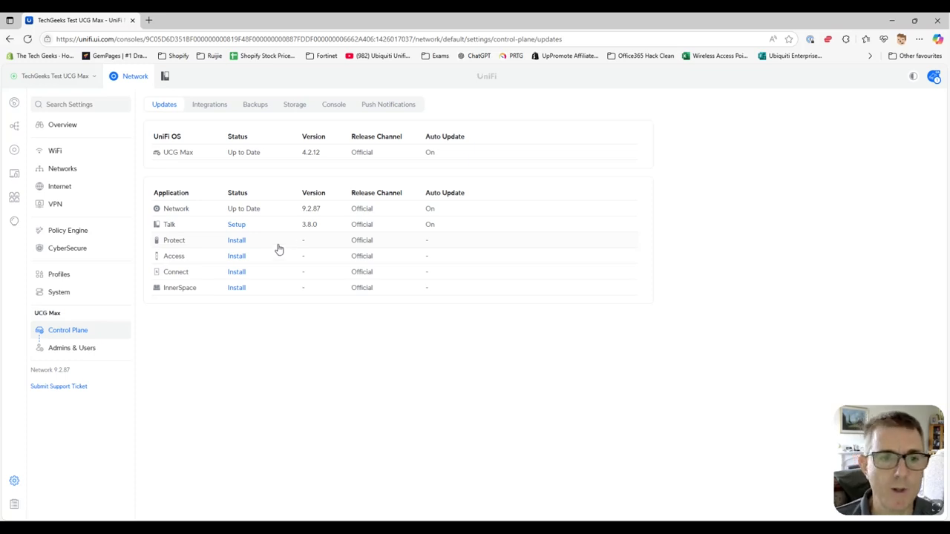
{"action": "left_click", "coordinate": [236, 224]}
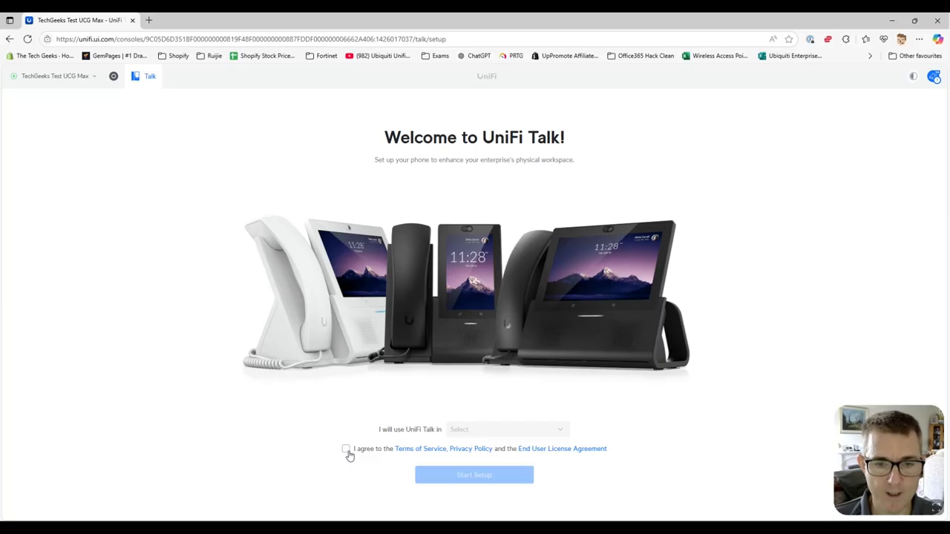
Choose International (Third Party SIP) as the Talk region, accept the terms, and start setup
{"action": "left_click", "coordinate": [511, 430]}
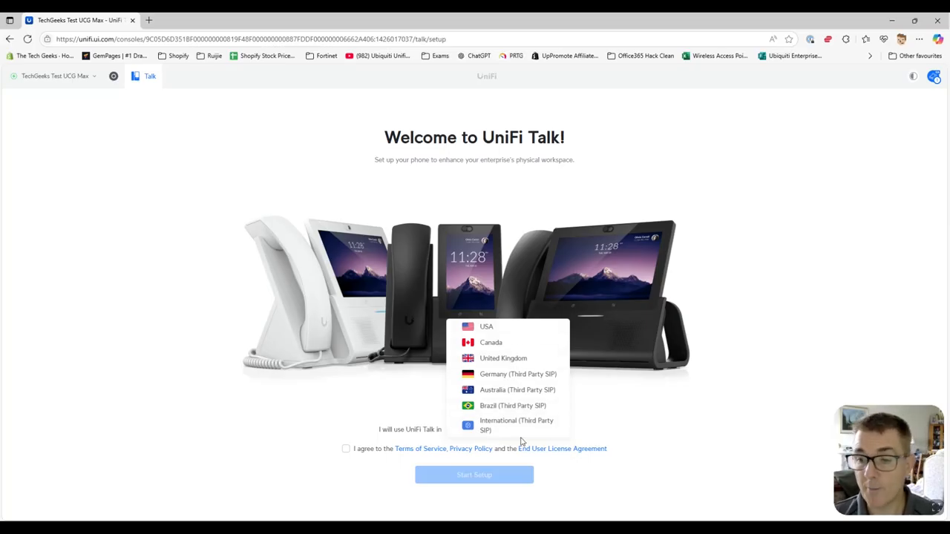
{"action": "left_click", "coordinate": [519, 359]}
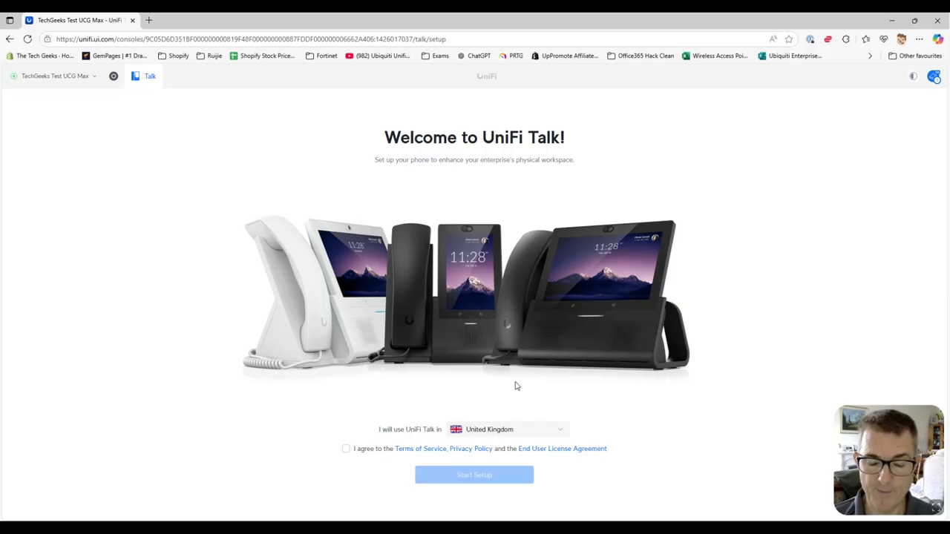
{"action": "left_click", "coordinate": [518, 431]}
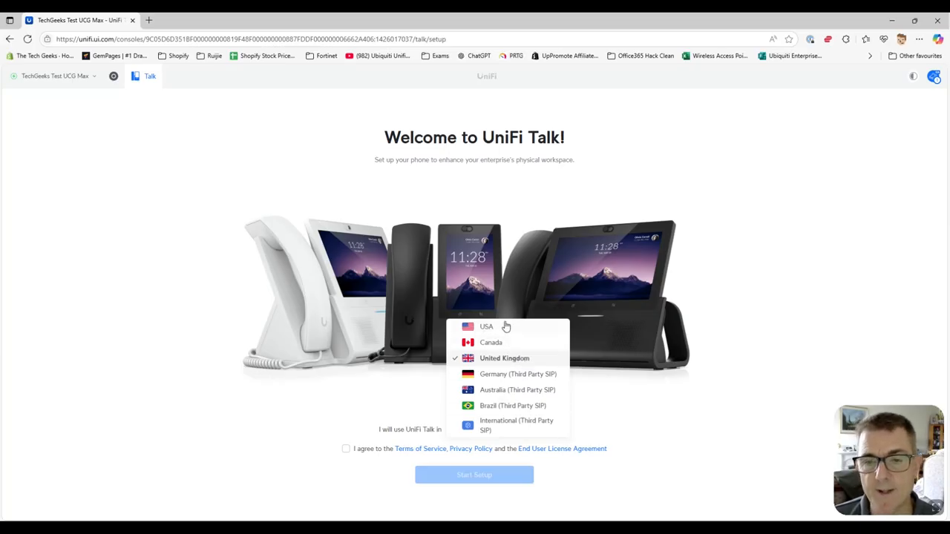
{"action": "left_click", "coordinate": [510, 426]}
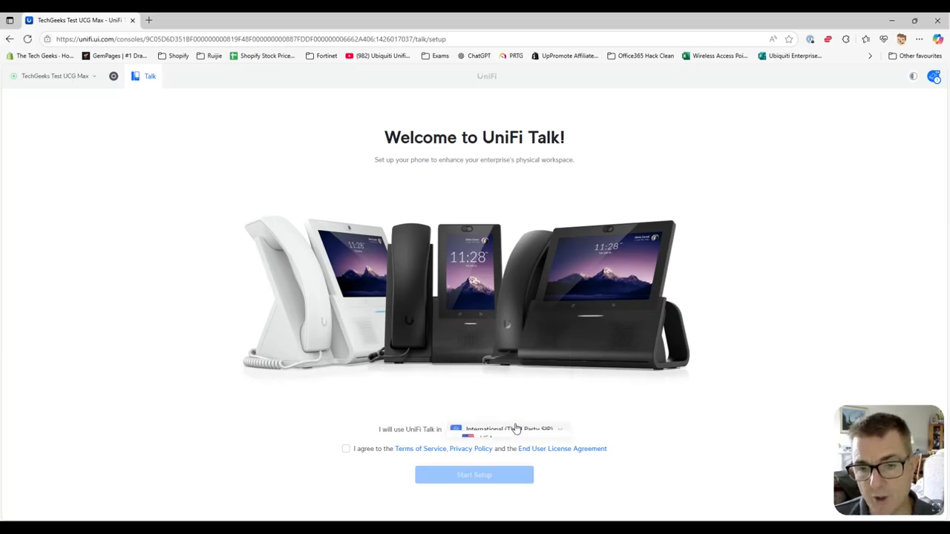
{"action": "left_click", "coordinate": [346, 450]}
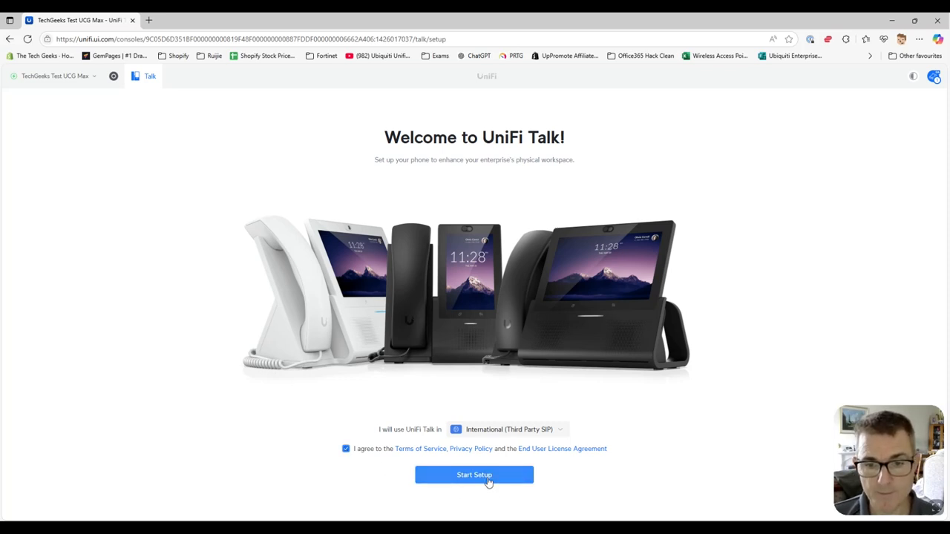
{"action": "left_click", "coordinate": [489, 483]}
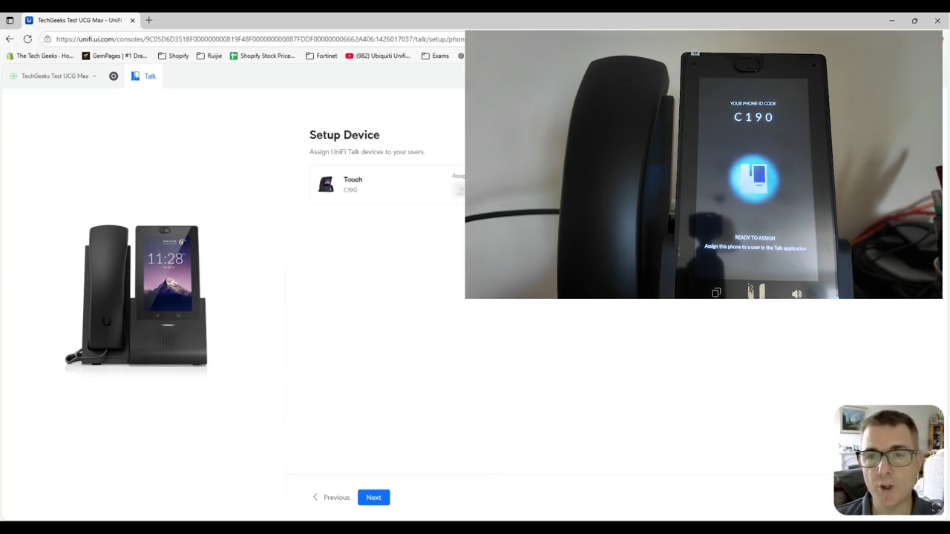
Assign the Touch phone C190 to a newly added user with first and last name, then continue
{"action": "left_click", "coordinate": [566, 193]}
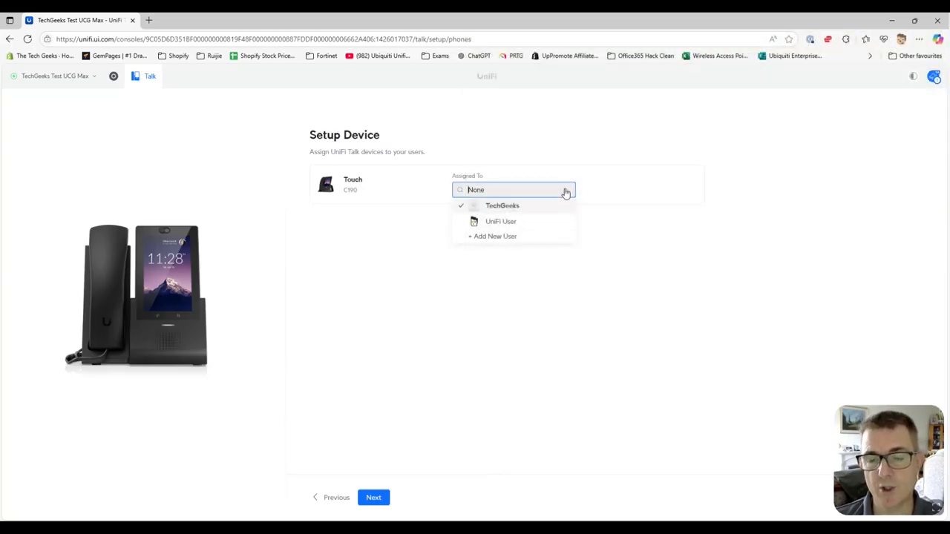
{"action": "left_click", "coordinate": [597, 307]}
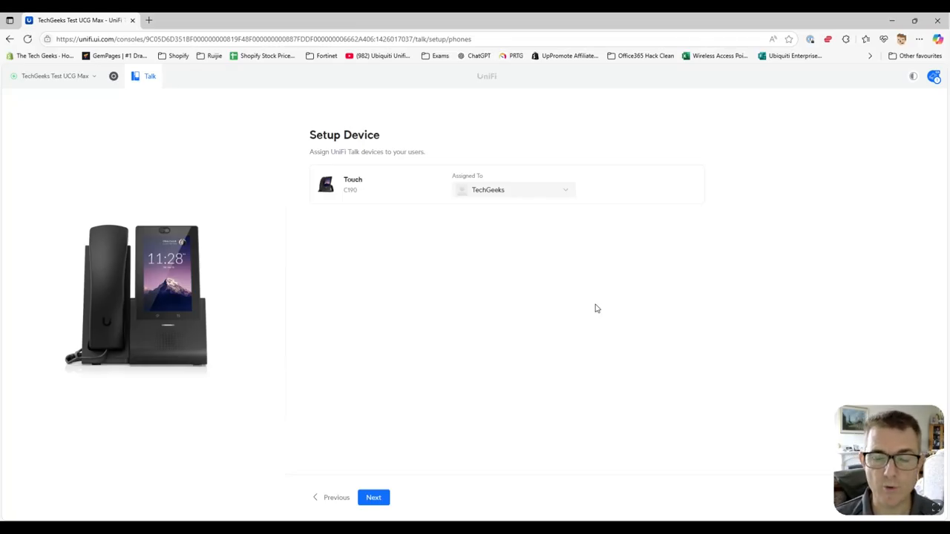
{"action": "left_click", "coordinate": [564, 190]}
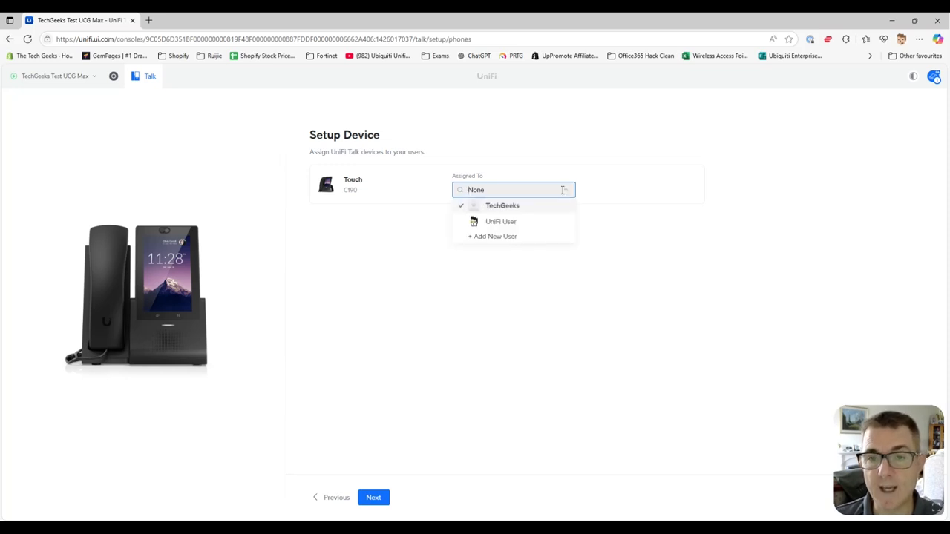
{"action": "left_click", "coordinate": [519, 237]}
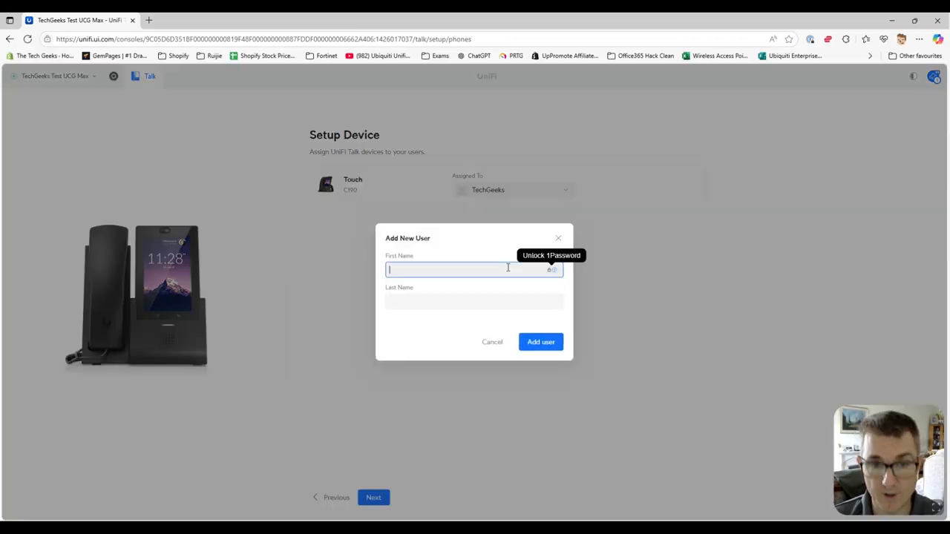
{"action": "type", "text": "t"}
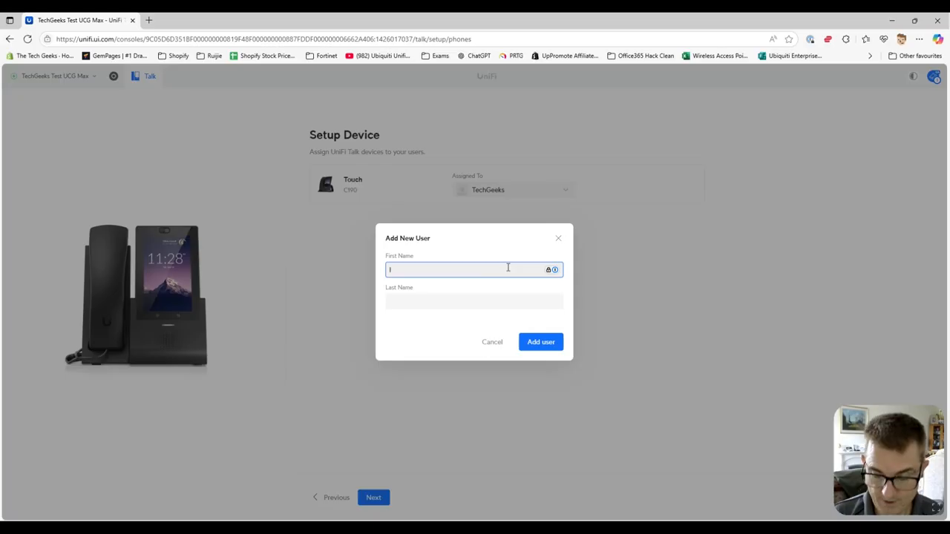
{"action": "key", "text": "Tab"}
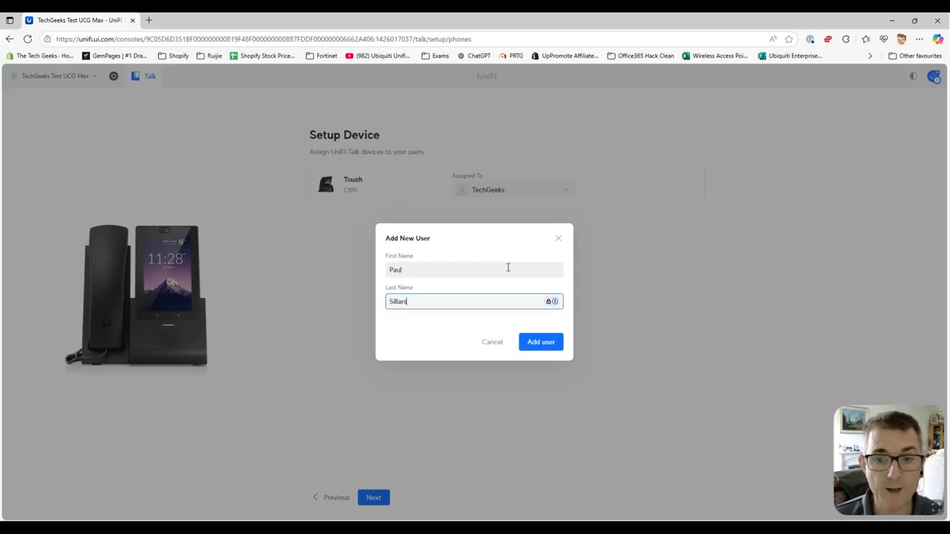
{"action": "left_click", "coordinate": [541, 343]}
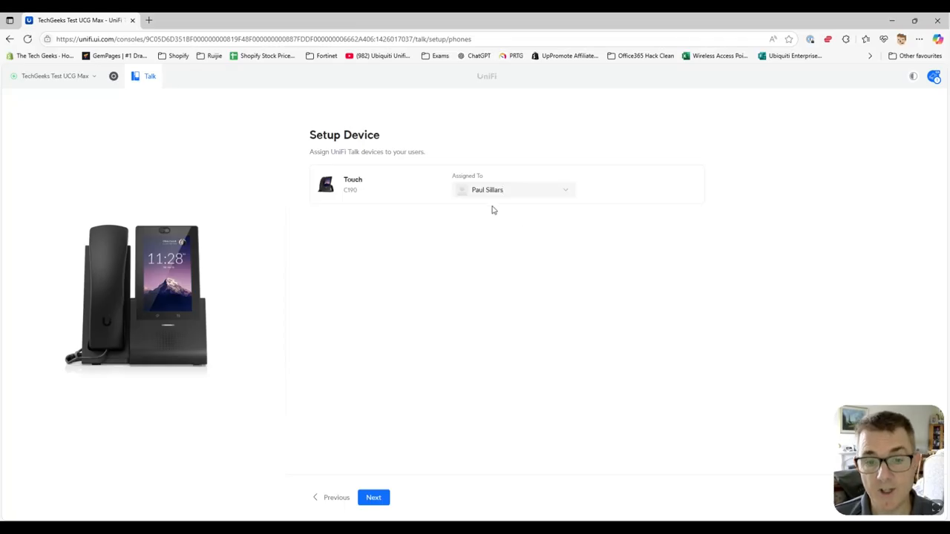
{"action": "left_click", "coordinate": [385, 498]}
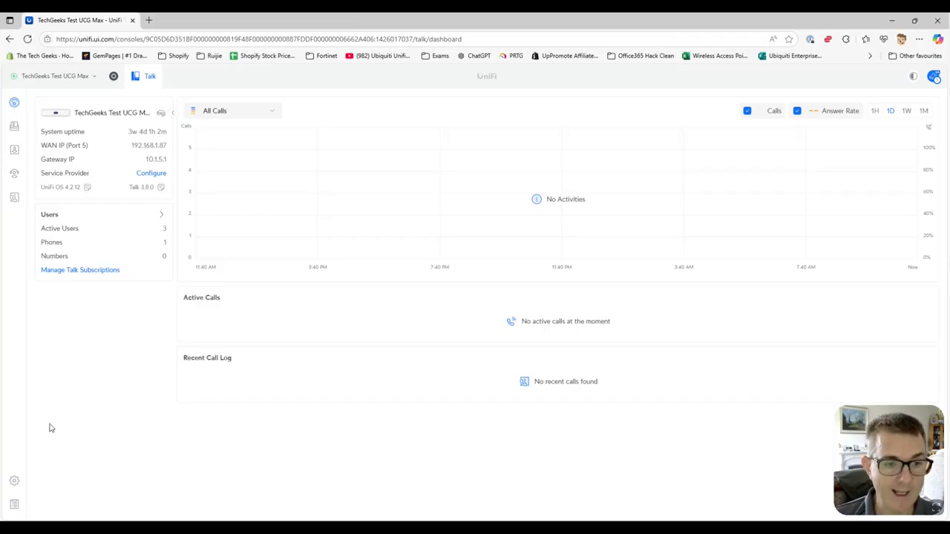
Go to the Admins & Users page in Talk settings
{"action": "left_click", "coordinate": [13, 482]}
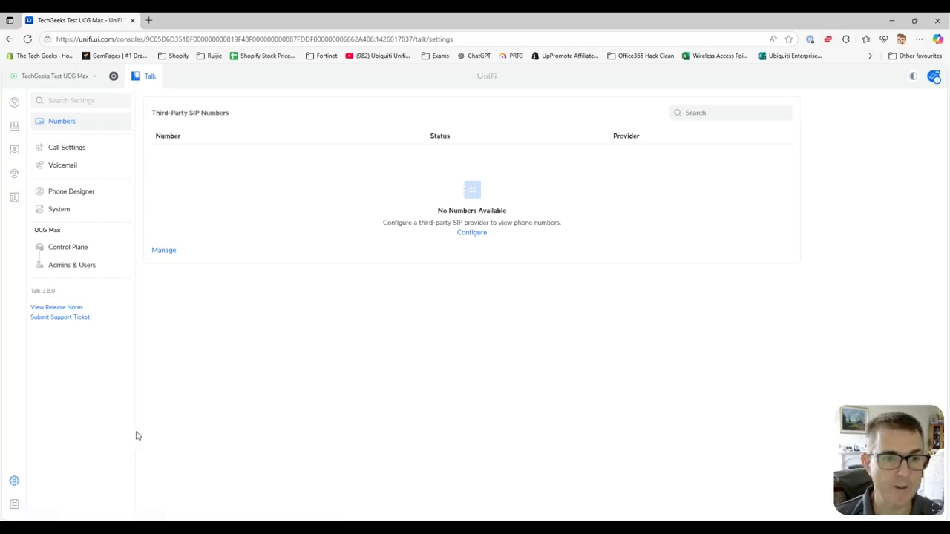
{"action": "left_click", "coordinate": [77, 267]}
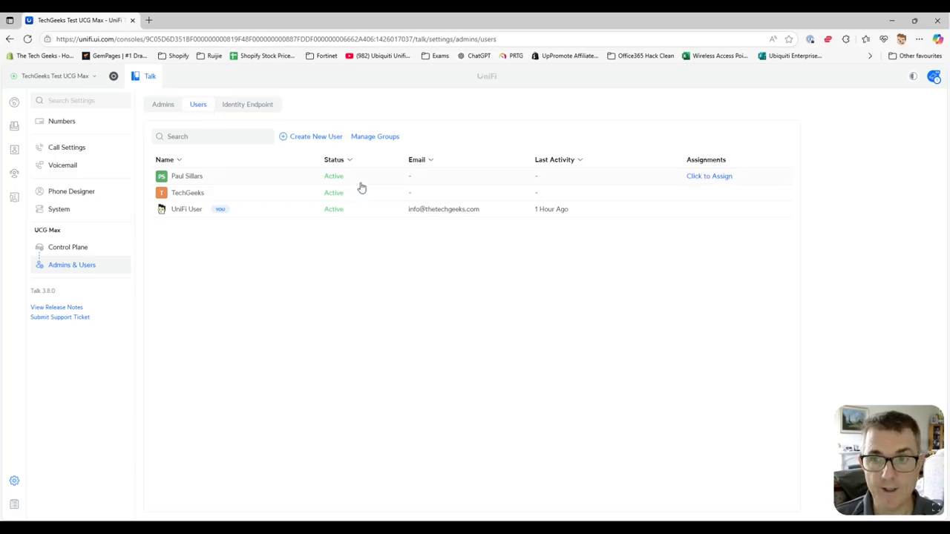
Set the new user's phone number to None and change the extension from 0004 to 200
{"action": "left_click", "coordinate": [588, 182]}
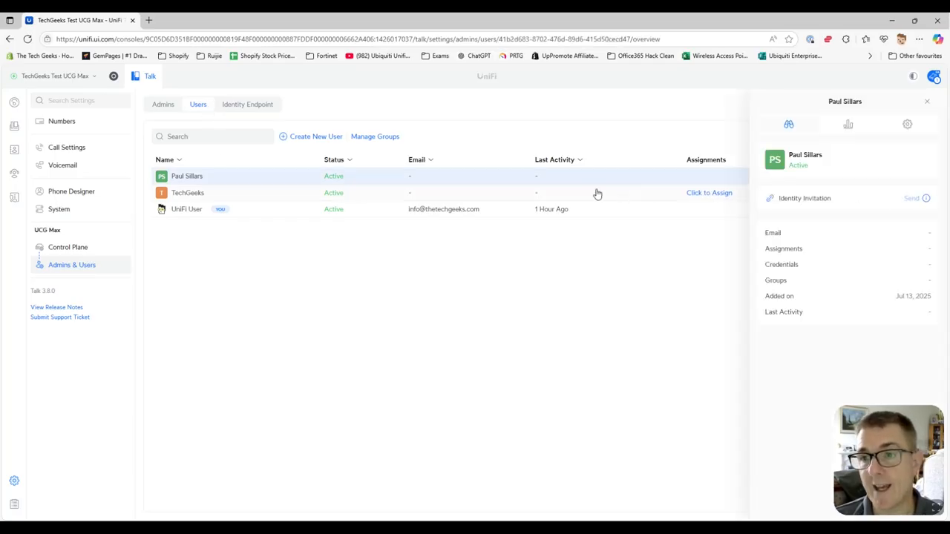
{"action": "left_click", "coordinate": [912, 127]}
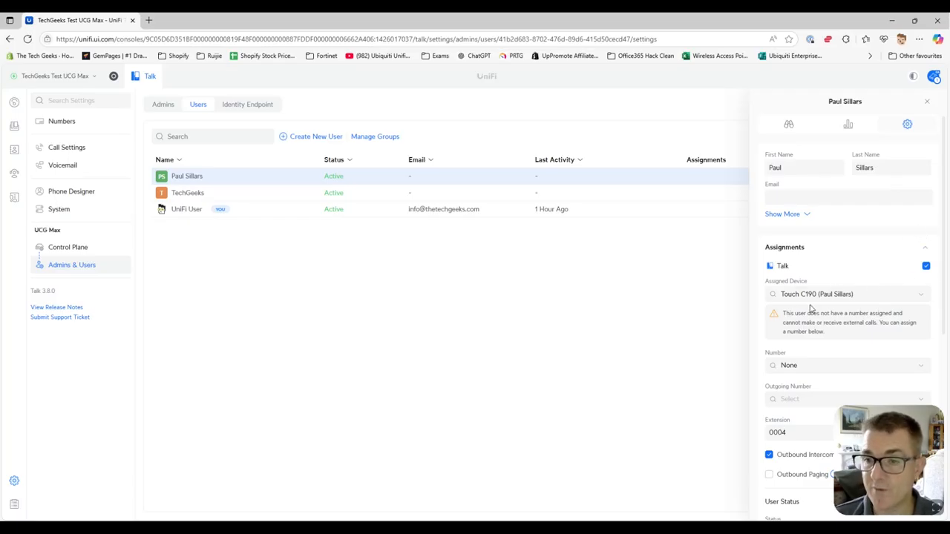
{"action": "scroll", "coordinate": [899, 329], "scroll_direction": "down", "scroll_amount": 1}
{"action": "left_click", "coordinate": [886, 267]}
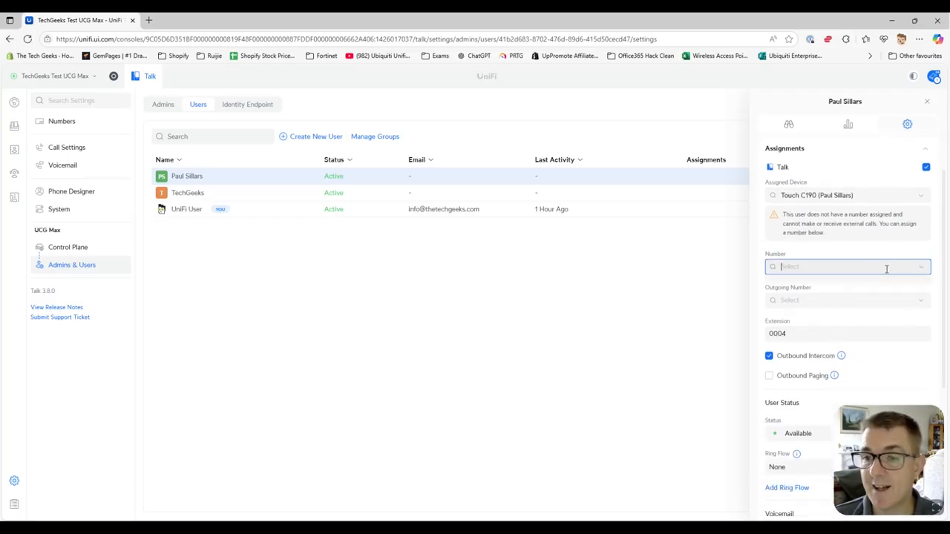
{"action": "left_click", "coordinate": [727, 285]}
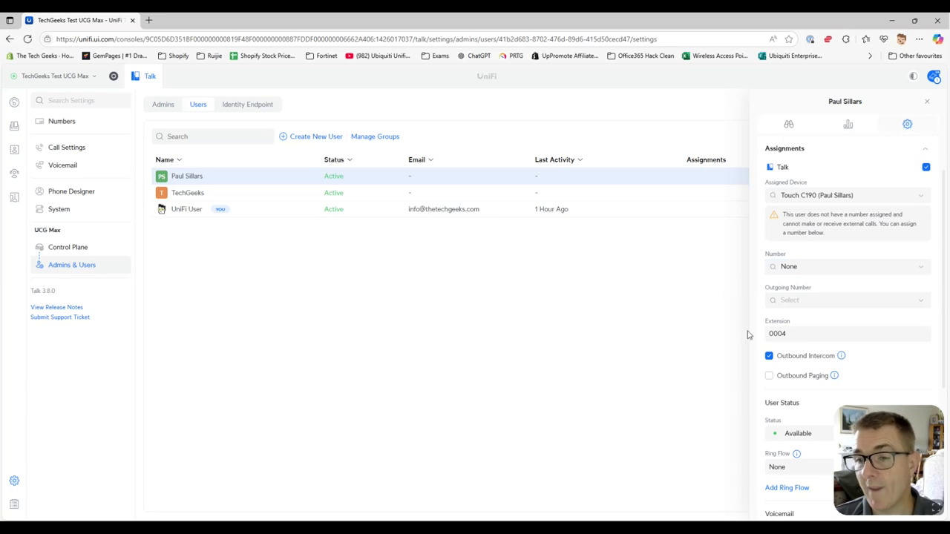
{"action": "left_click_drag", "start_coordinate": [798, 334], "coordinate": [774, 333]}
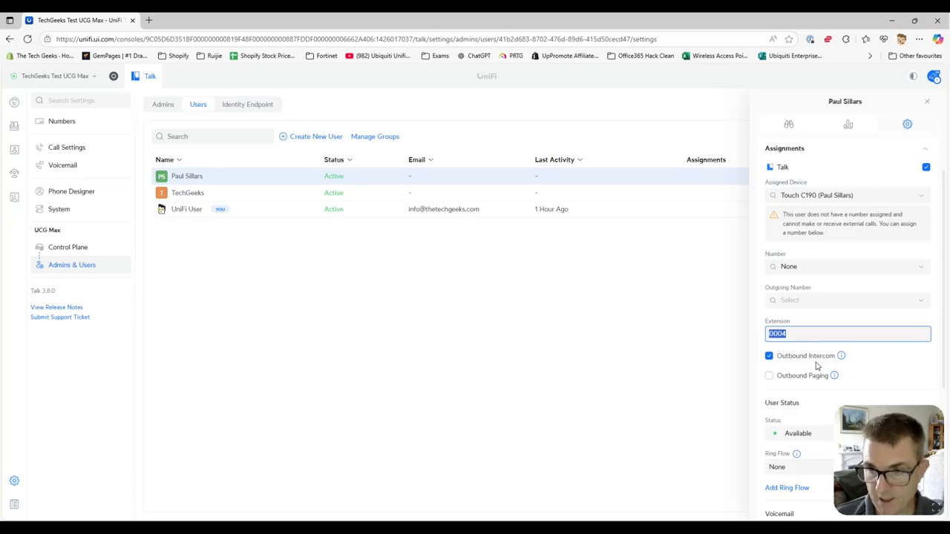
{"action": "type", "text": "200"}
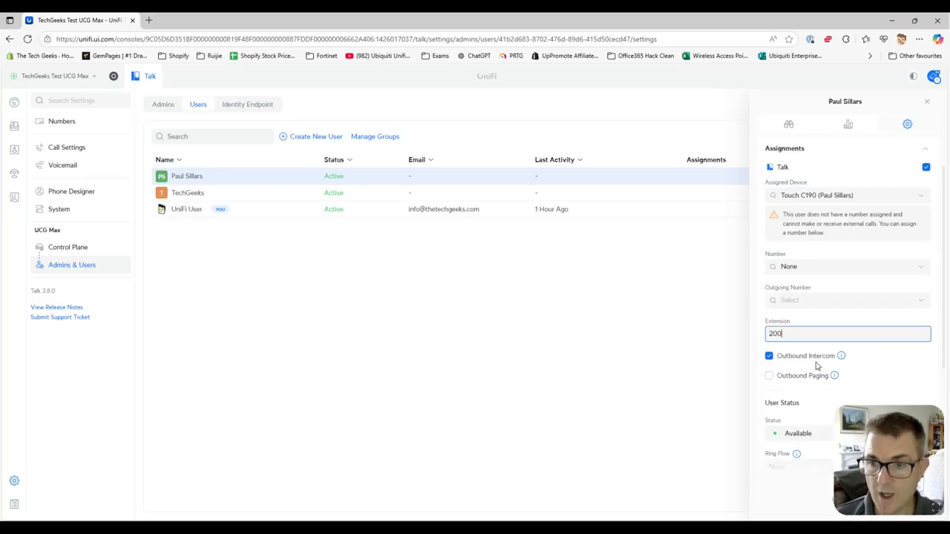
Enable Outbound Paging for the user and apply the changes
{"action": "scroll", "coordinate": [816, 365], "scroll_direction": "down", "scroll_amount": 5}
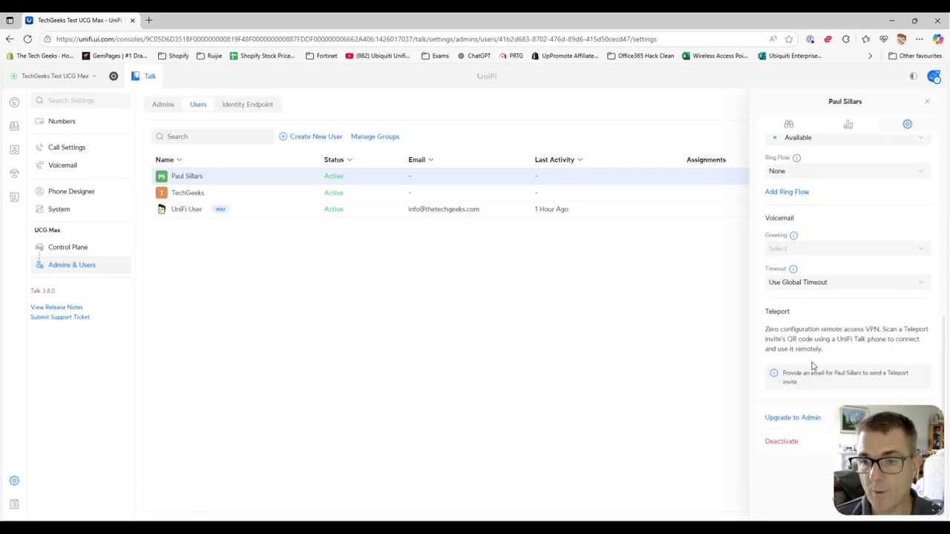
{"action": "scroll", "coordinate": [816, 371], "scroll_direction": "up", "scroll_amount": 4}
{"action": "scroll", "coordinate": [836, 354], "scroll_direction": "down", "scroll_amount": 2}
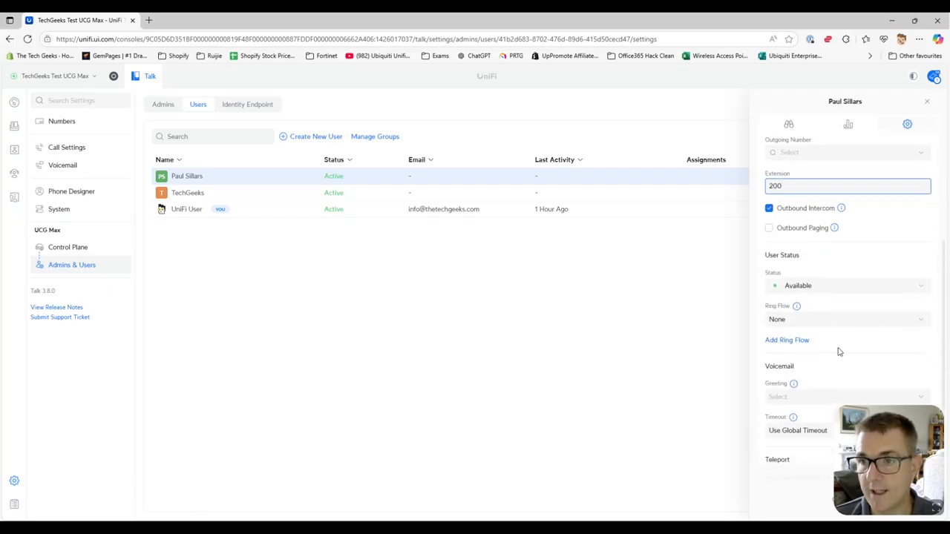
{"action": "left_click", "coordinate": [885, 231]}
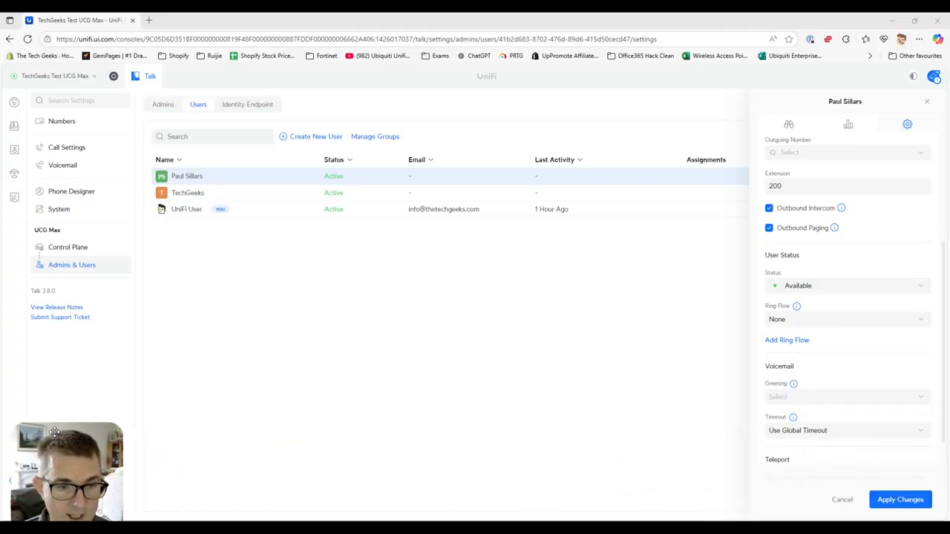
{"action": "left_click", "coordinate": [890, 500]}
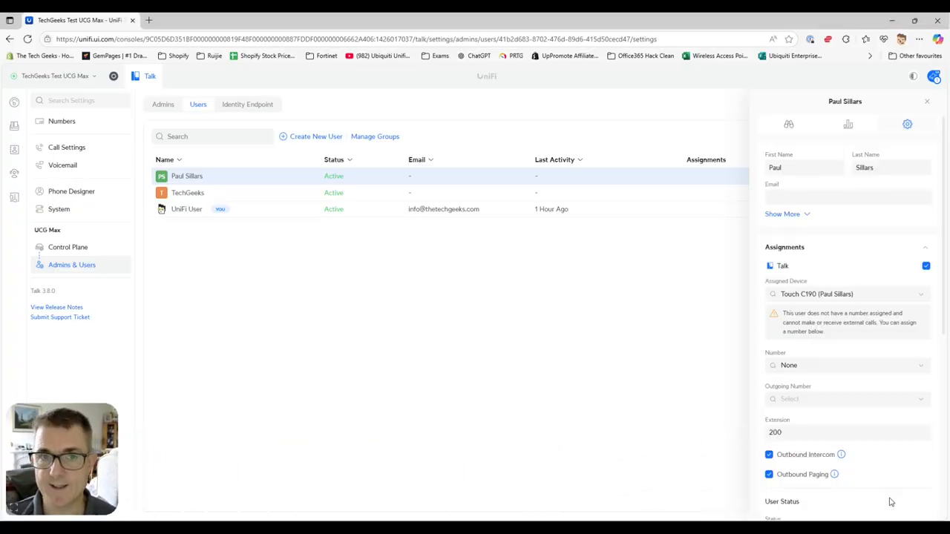
Start another new user and enter the person's first and last name
{"action": "left_click", "coordinate": [317, 141]}
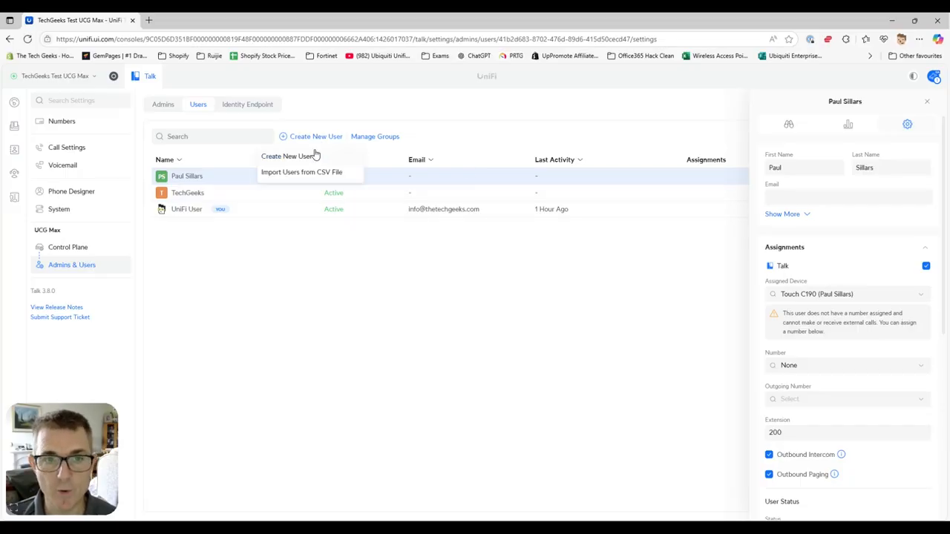
{"action": "left_click", "coordinate": [316, 157]}
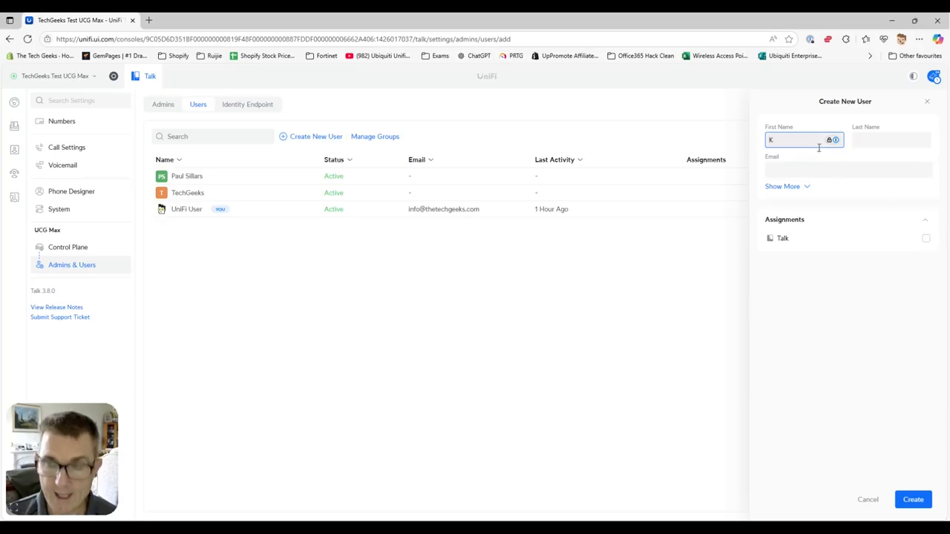
{"action": "type", "text": "n"}
{"action": "key", "text": "Tab"}
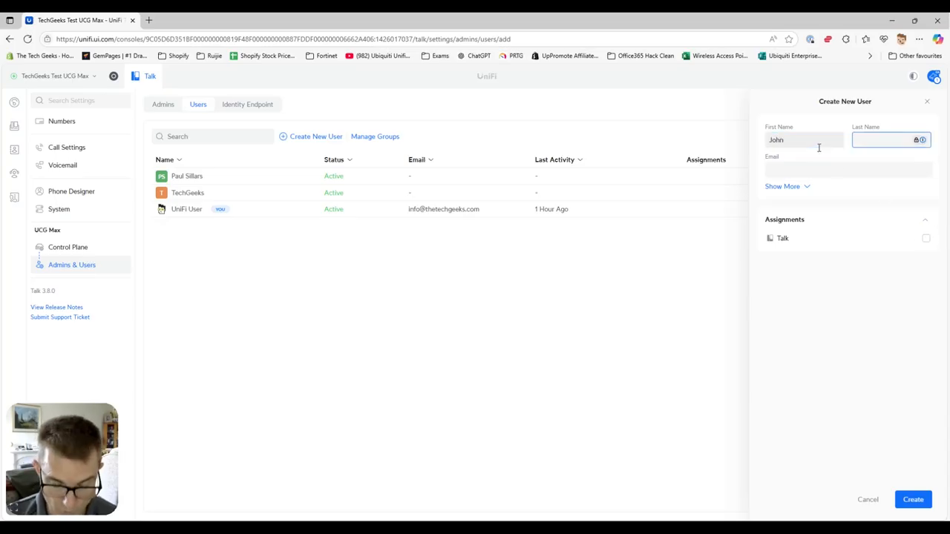
{"action": "type", "text": "Smith"}
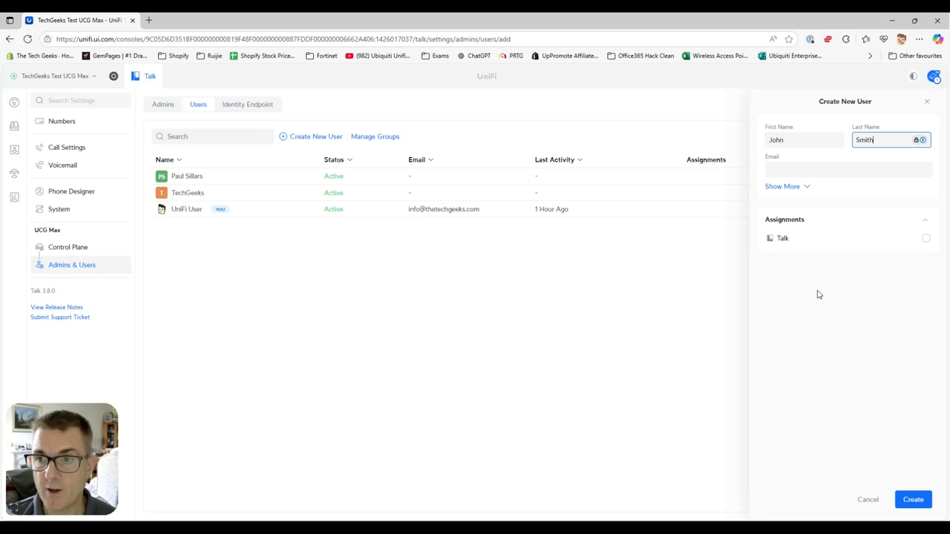
Enable Talk with extension 300 and Outbound Intercom, review the form, and create the user
{"action": "left_click", "coordinate": [925, 239]}
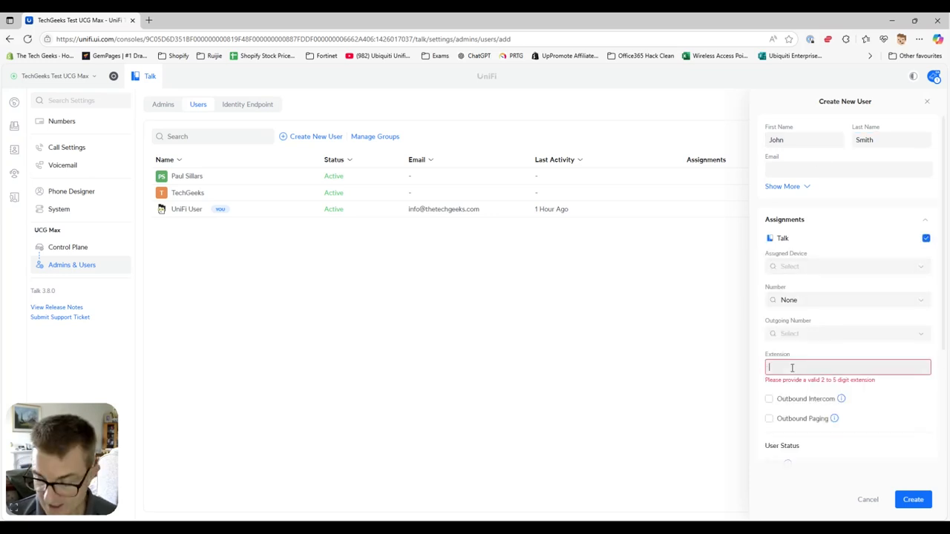
{"action": "type", "text": "300"}
{"action": "left_click", "coordinate": [797, 391]}
{"action": "mouse_move", "coordinate": [842, 389]}
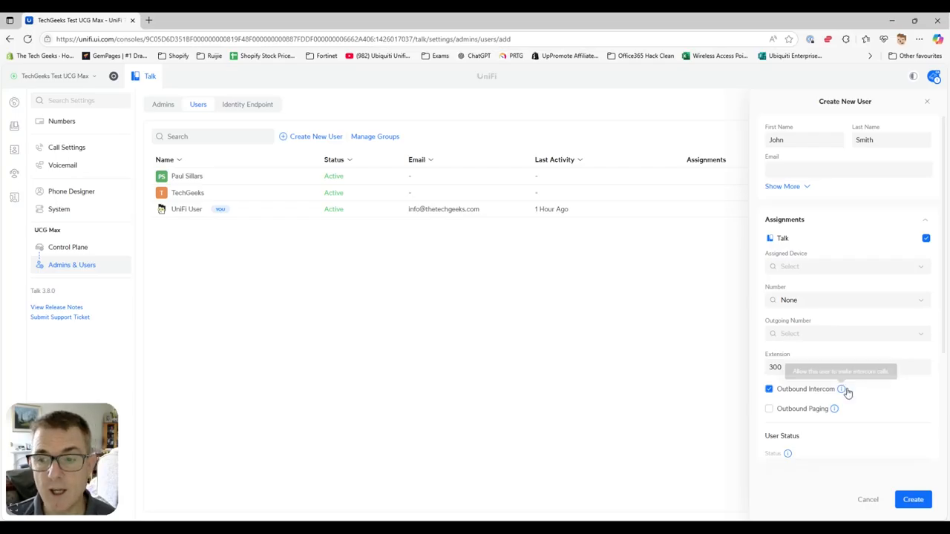
{"action": "scroll", "coordinate": [905, 373], "scroll_direction": "down", "scroll_amount": 2}
{"action": "scroll", "coordinate": [772, 323], "scroll_direction": "down", "scroll_amount": 1}
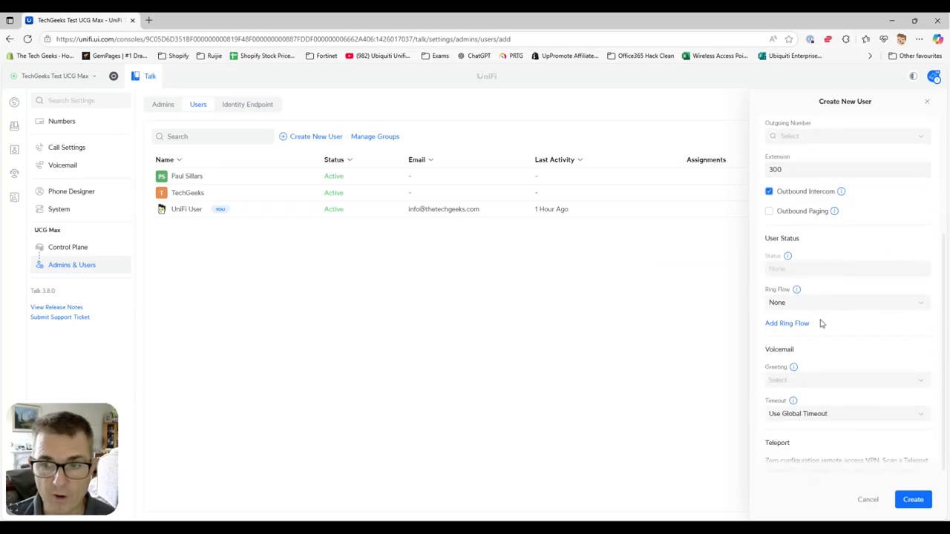
{"action": "scroll", "coordinate": [824, 327], "scroll_direction": "down", "scroll_amount": 1}
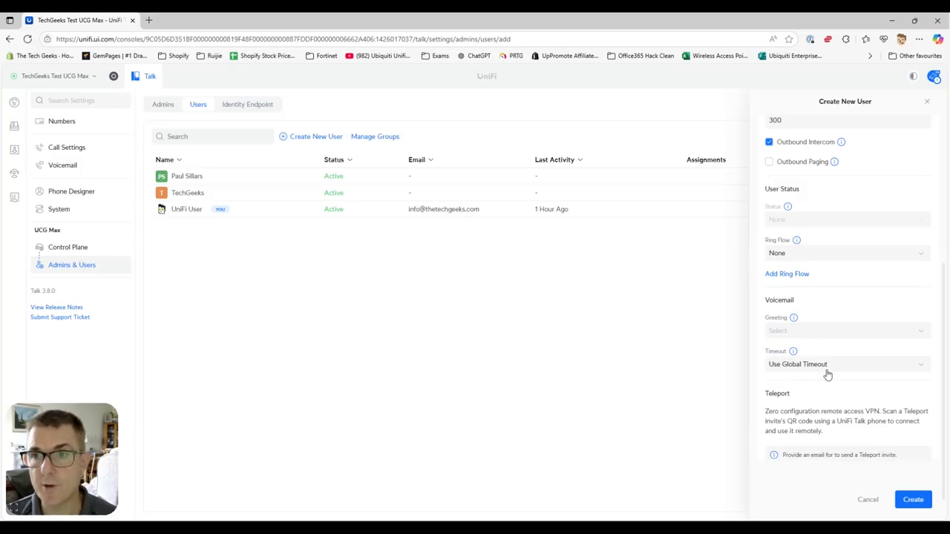
{"action": "scroll", "coordinate": [828, 375], "scroll_direction": "up", "scroll_amount": 5}
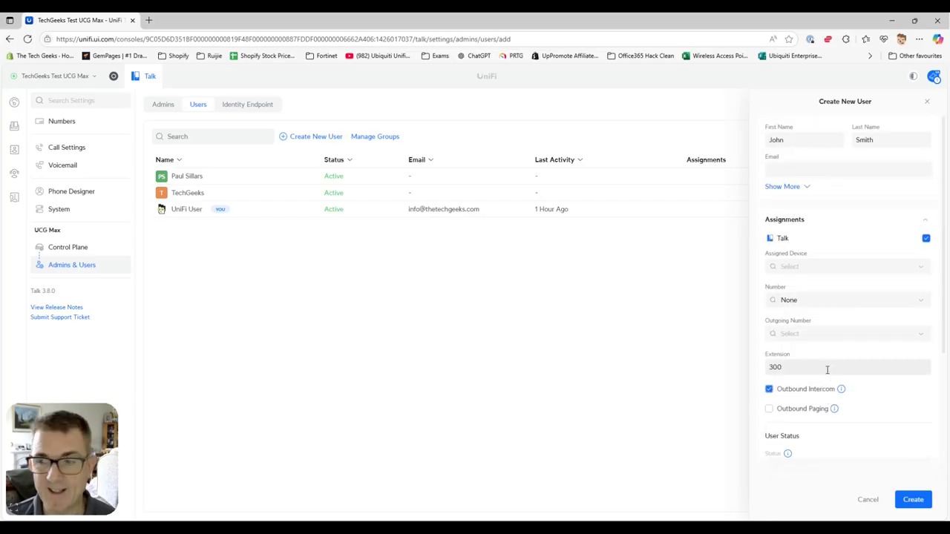
{"action": "left_click", "coordinate": [916, 505]}
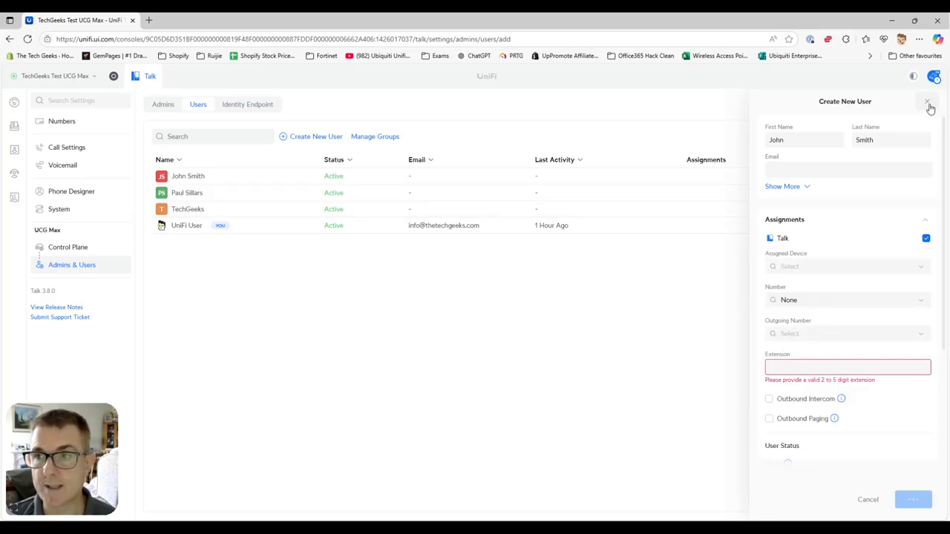
Close the user form, compare both new users' settings, then open the Talk System settings
{"action": "left_click", "coordinate": [926, 102]}
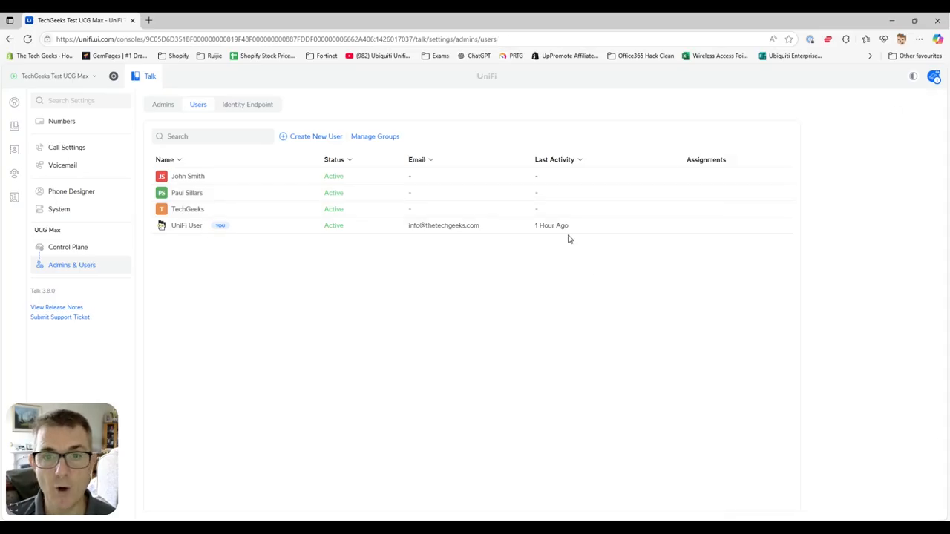
{"action": "left_click", "coordinate": [566, 196]}
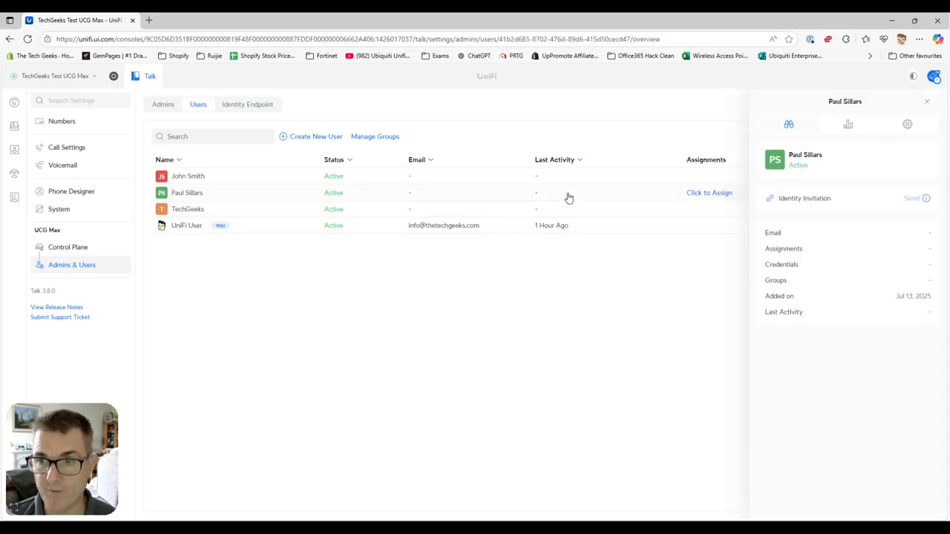
{"action": "left_click", "coordinate": [908, 126]}
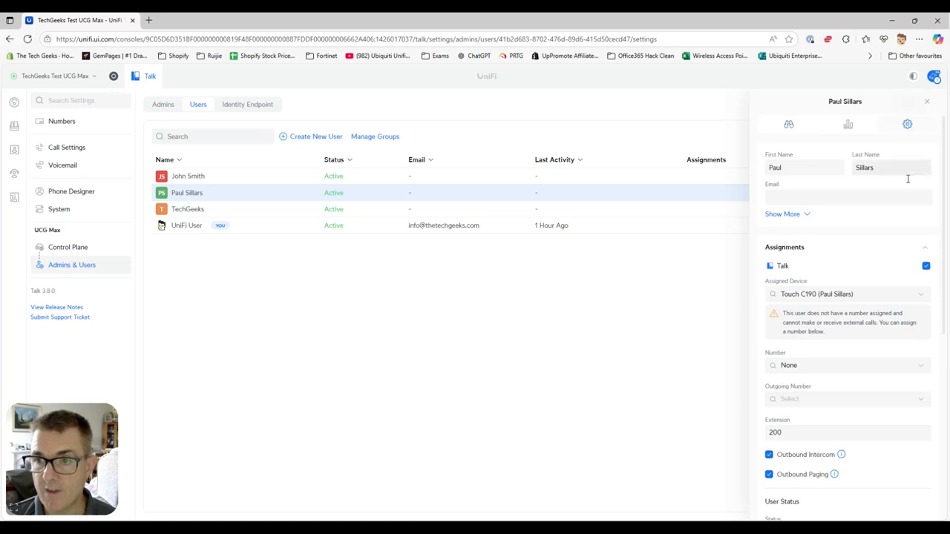
{"action": "left_click", "coordinate": [554, 183]}
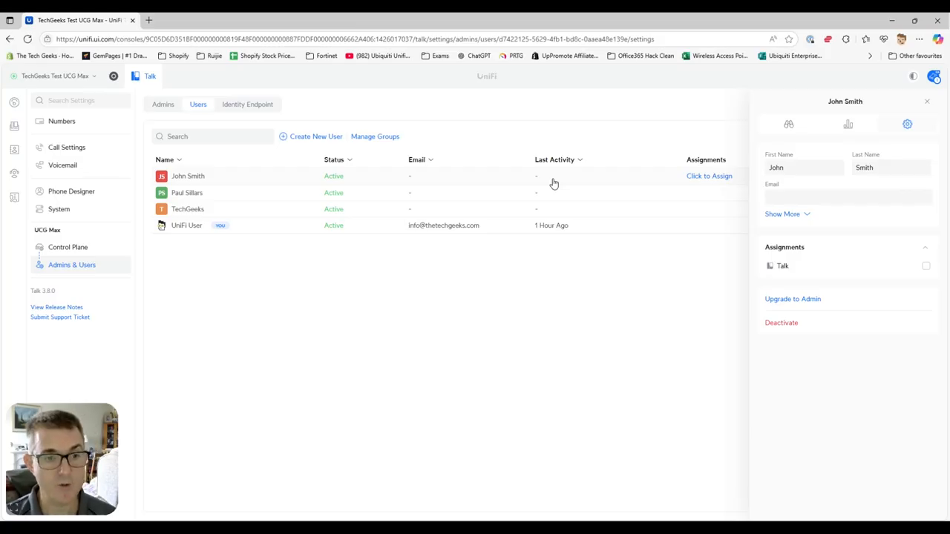
{"action": "left_click", "coordinate": [553, 184]}
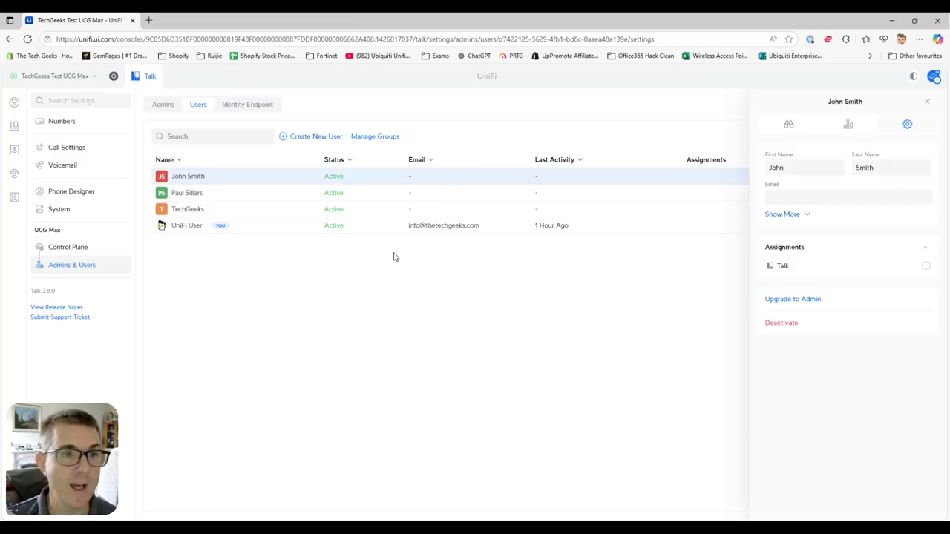
{"action": "left_click", "coordinate": [93, 215]}
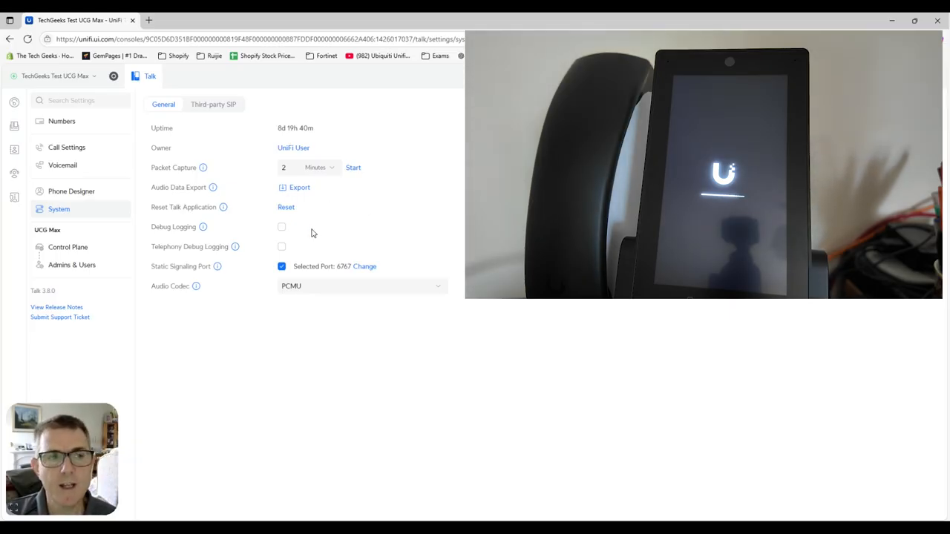
Open the Devices page and begin assigning the pending G3 Touch Pro ED94
{"action": "left_click", "coordinate": [15, 128]}
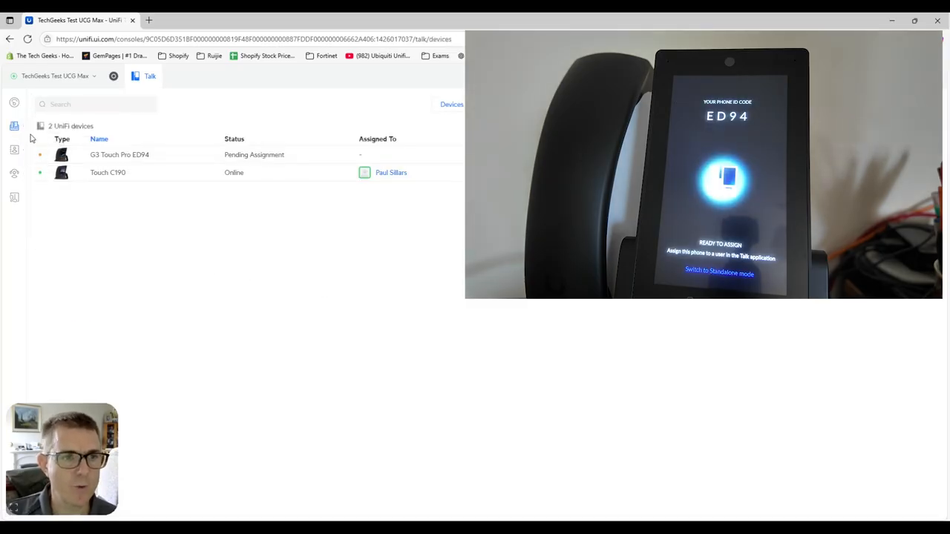
{"action": "left_click", "coordinate": [162, 159]}
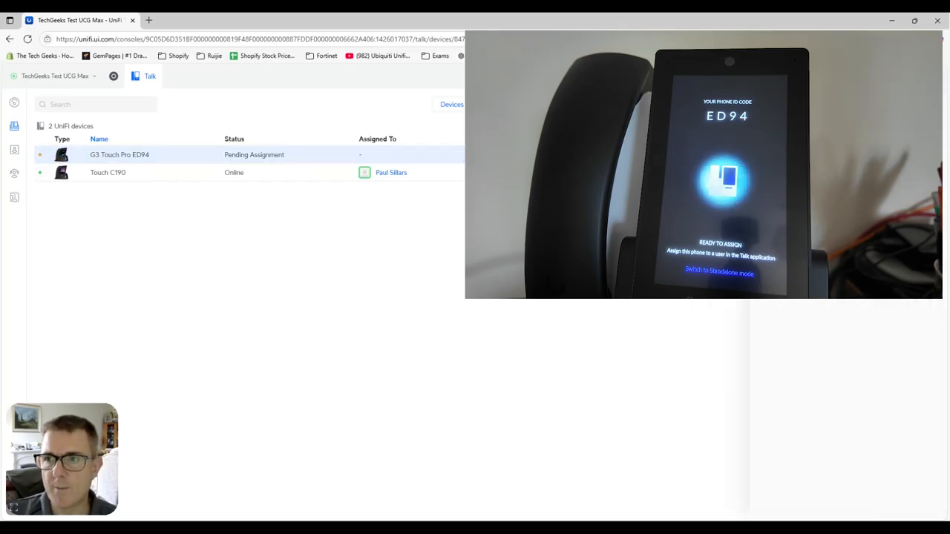
{"action": "left_click", "coordinate": [846, 223]}
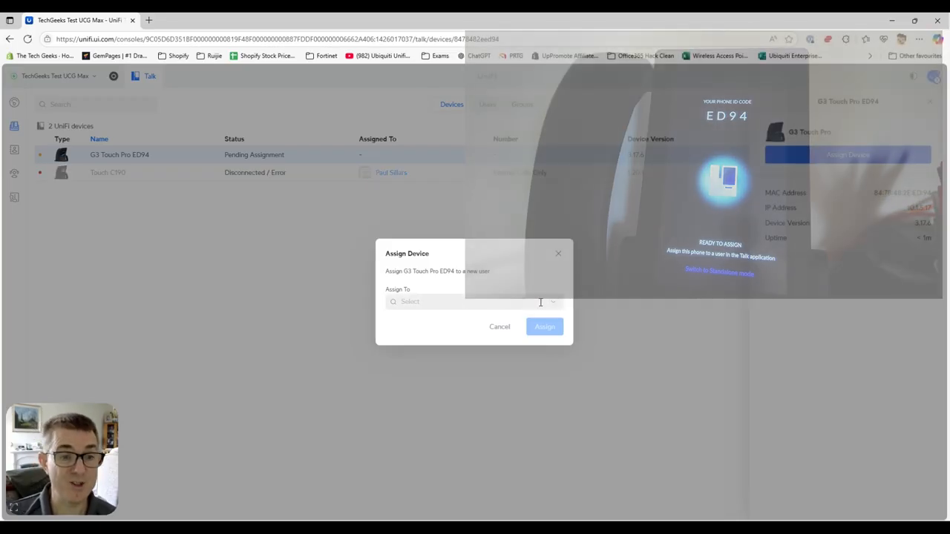
Assign the G3 Touch Pro ED94 to the second new user, then start its firmware update
{"action": "left_click", "coordinate": [557, 304]}
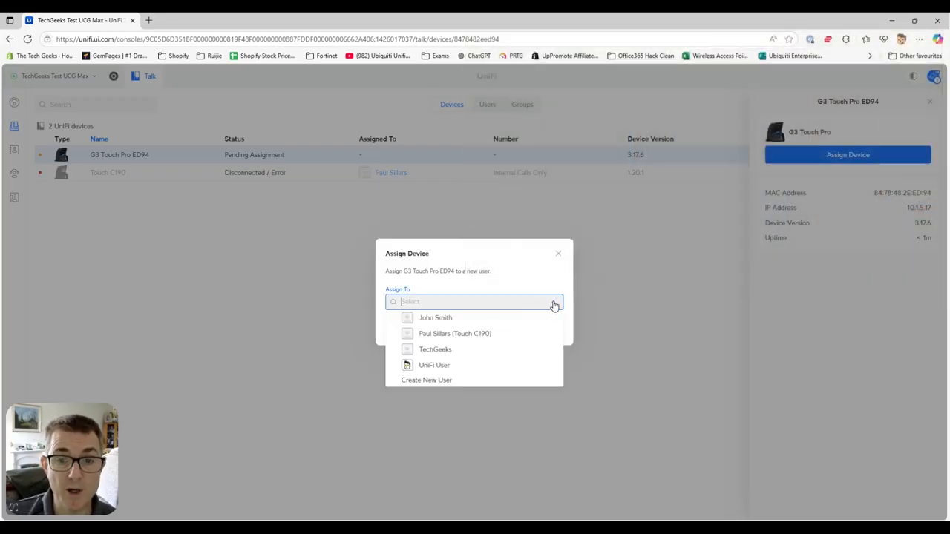
{"action": "left_click", "coordinate": [472, 319]}
{"action": "left_click", "coordinate": [545, 329]}
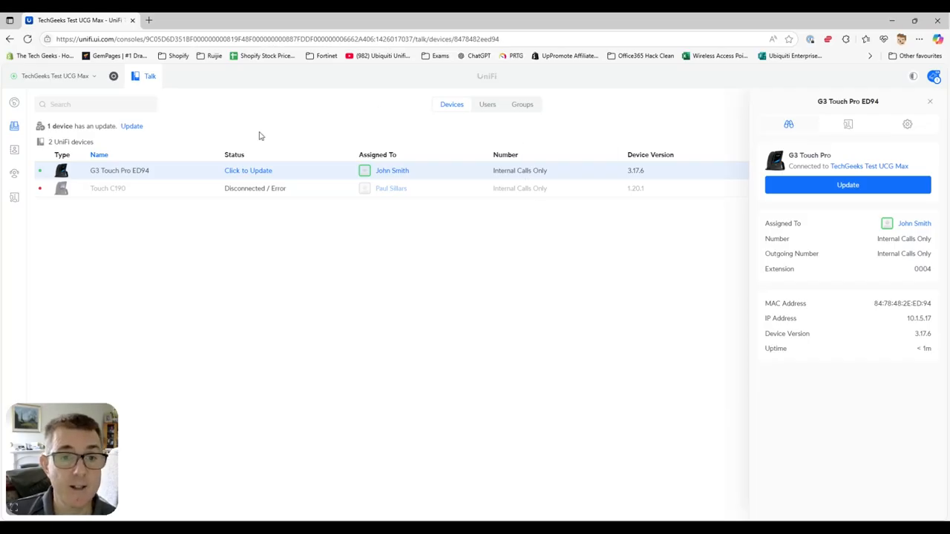
{"action": "left_click", "coordinate": [248, 172]}
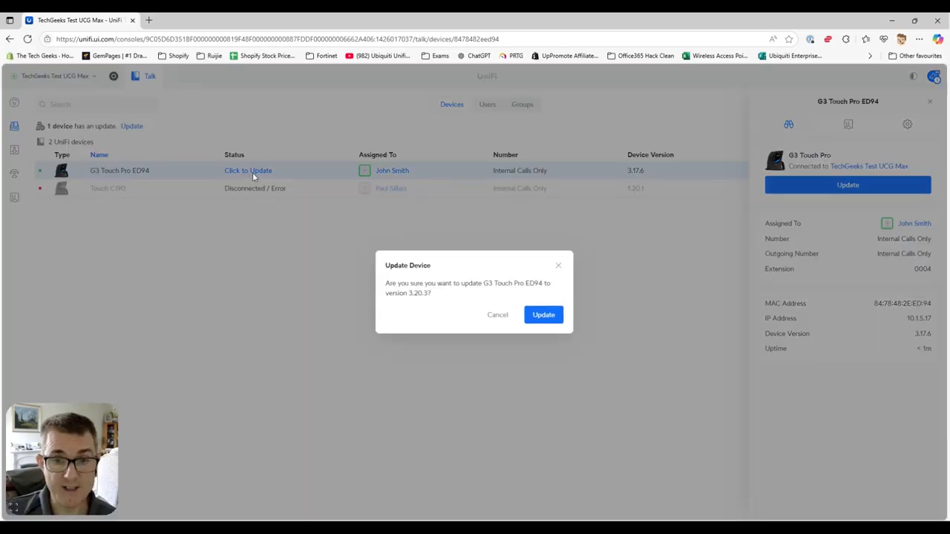
Confirm the firmware update to 3.20.3 and close the phone's details panel
{"action": "left_click", "coordinate": [543, 316]}
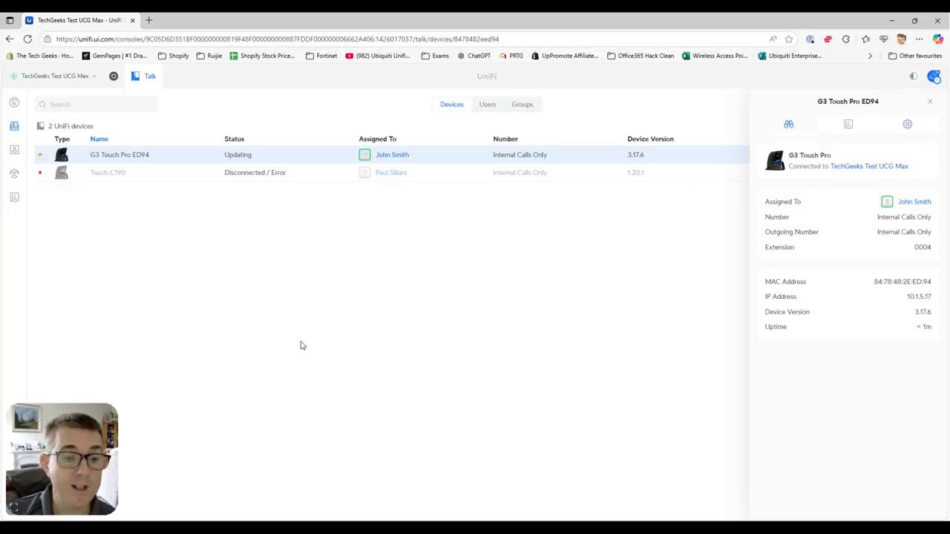
{"action": "left_click", "coordinate": [929, 104]}
{"action": "left_click_drag", "start_coordinate": [84, 413], "coordinate": [911, 417]}
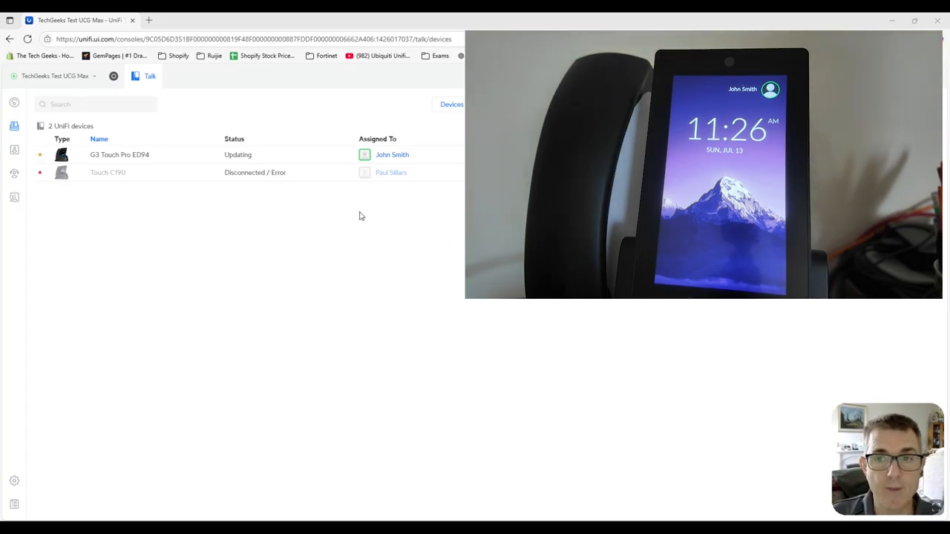
Open the G3 Touch Pro ED94's settings tab, confirm no contact lists exist, then close it
{"action": "left_click", "coordinate": [182, 160]}
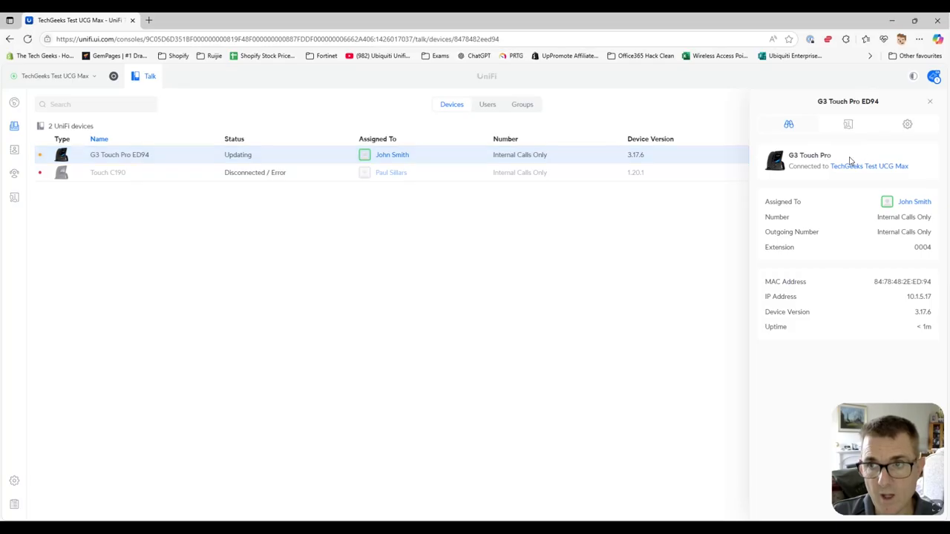
{"action": "left_click", "coordinate": [906, 124]}
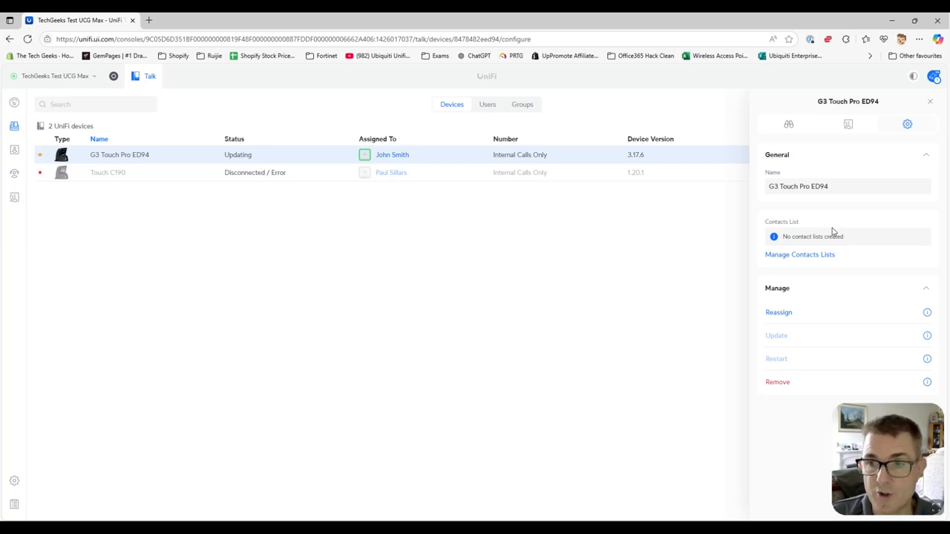
{"action": "left_click", "coordinate": [929, 103]}
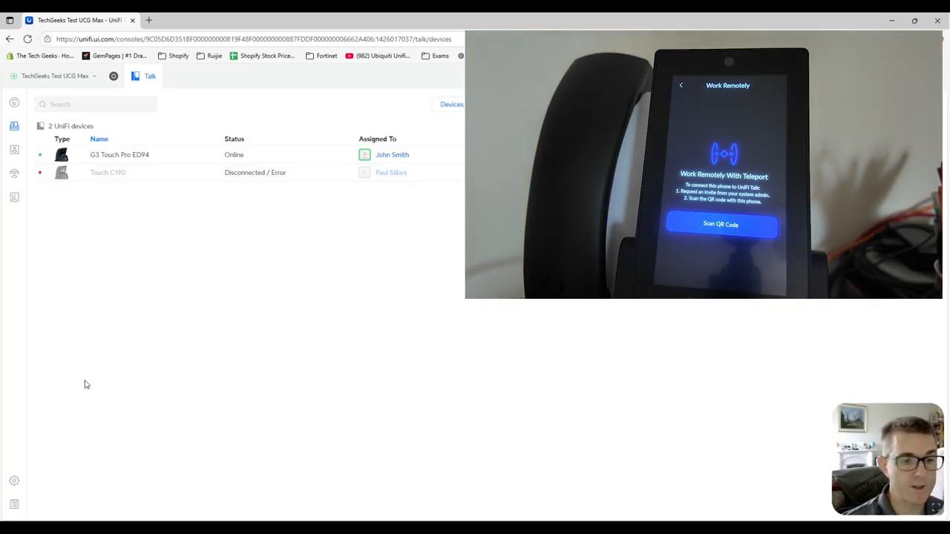
Open the Talk settings, landing on the Numbers page with no third-party SIP numbers
{"action": "left_click", "coordinate": [14, 481]}
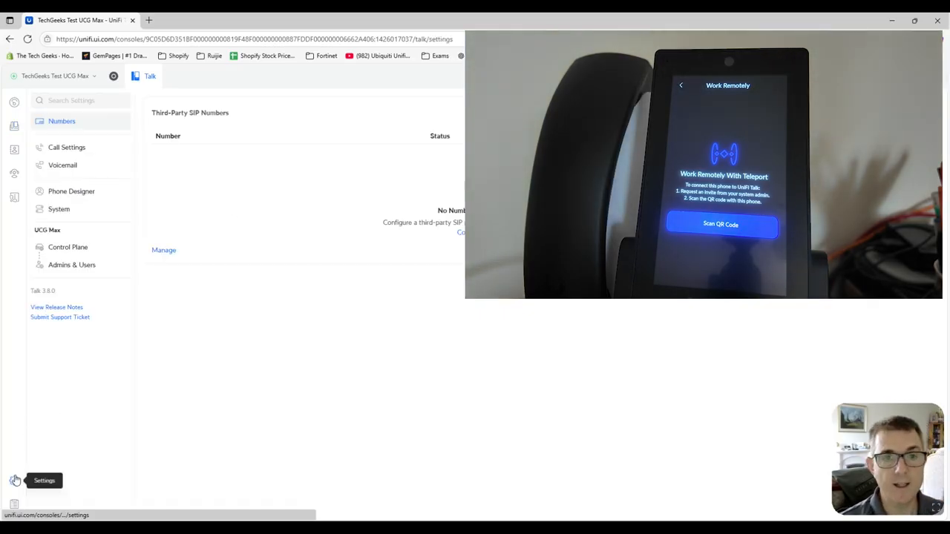
Check the identity endpoint settings, toggling Talk Softphone on and back off, then open Contacts
{"action": "left_click", "coordinate": [69, 267]}
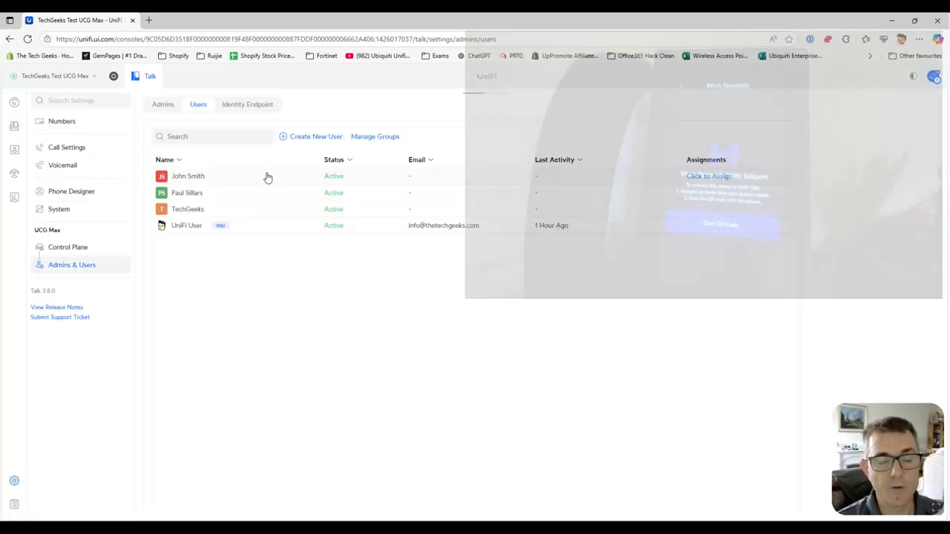
{"action": "left_click", "coordinate": [249, 105]}
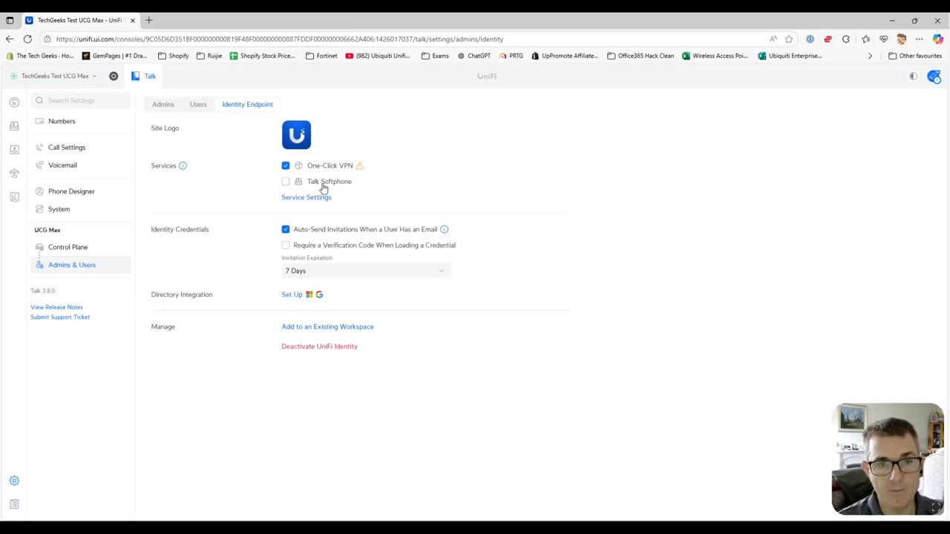
{"action": "left_click", "coordinate": [286, 183]}
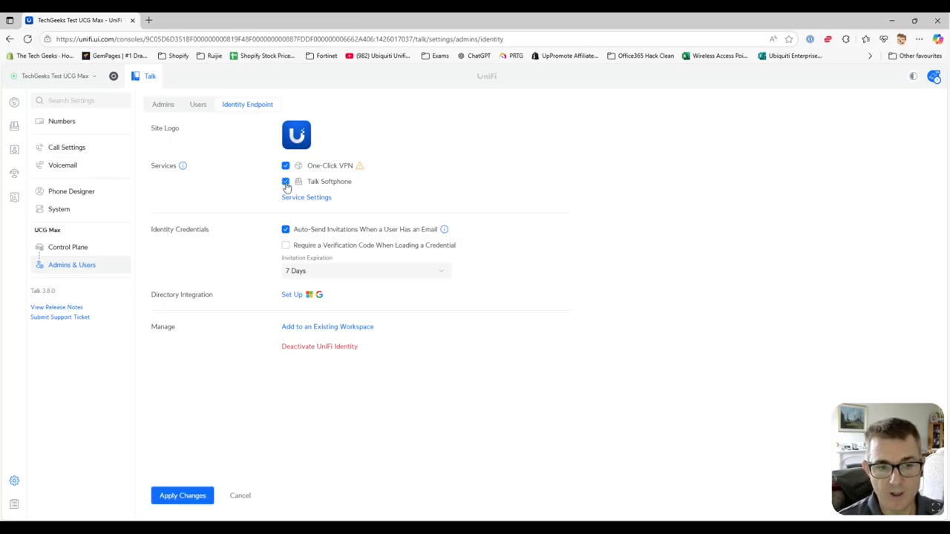
{"action": "left_click", "coordinate": [286, 182]}
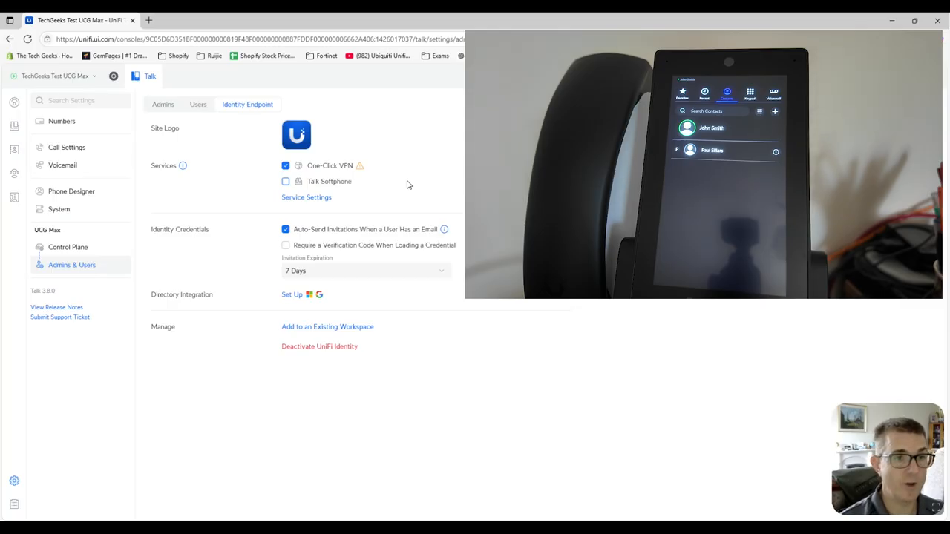
{"action": "left_click", "coordinate": [15, 155]}
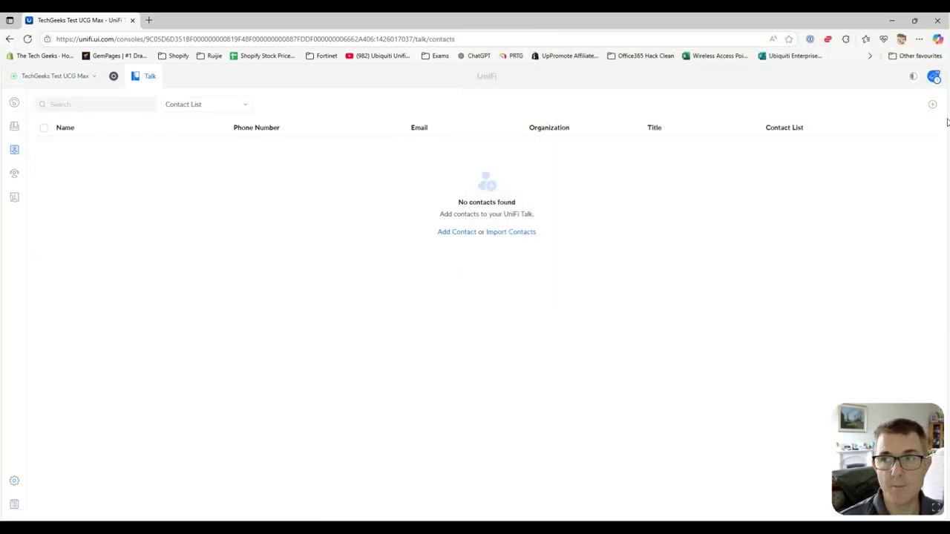
Start a new contact with first name 'test' and last name 'User'
{"action": "left_click", "coordinate": [883, 126]}
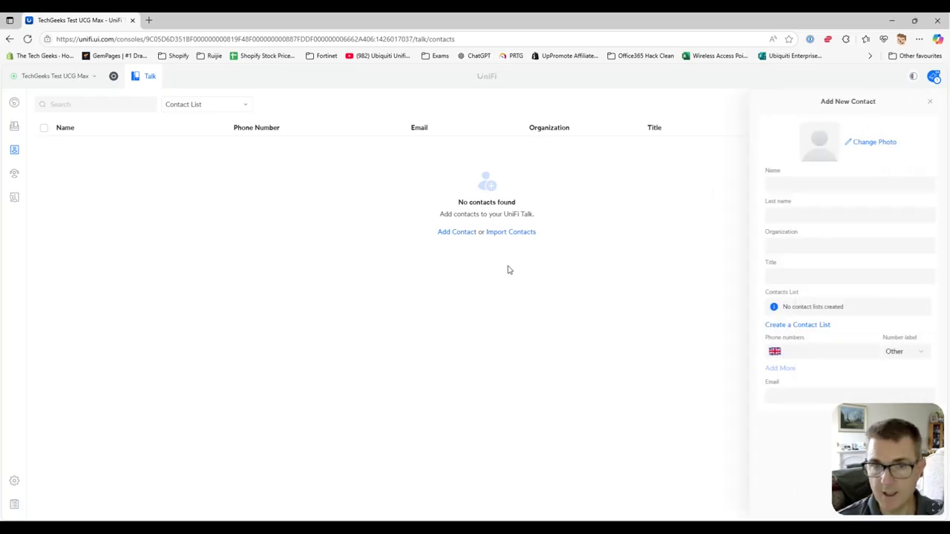
{"action": "left_click", "coordinate": [786, 184]}
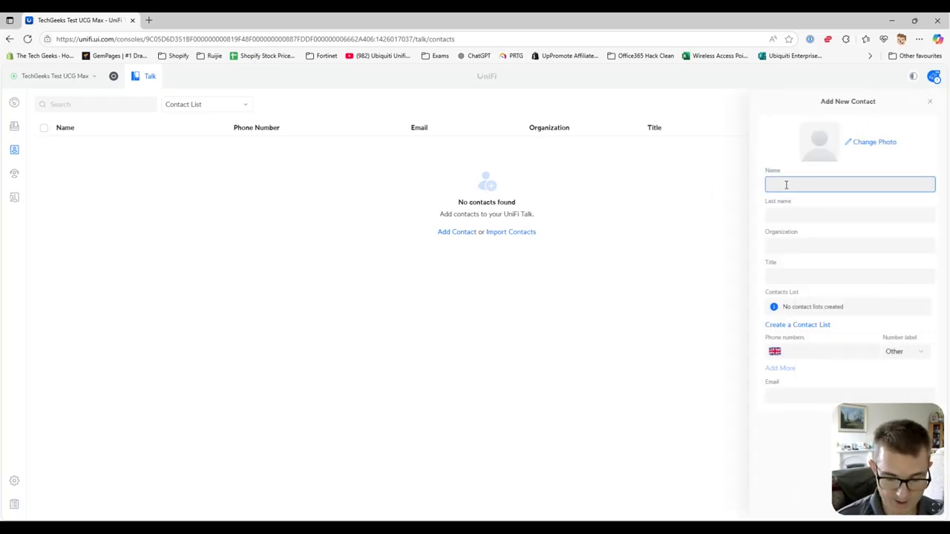
{"action": "key", "text": "Tab"}
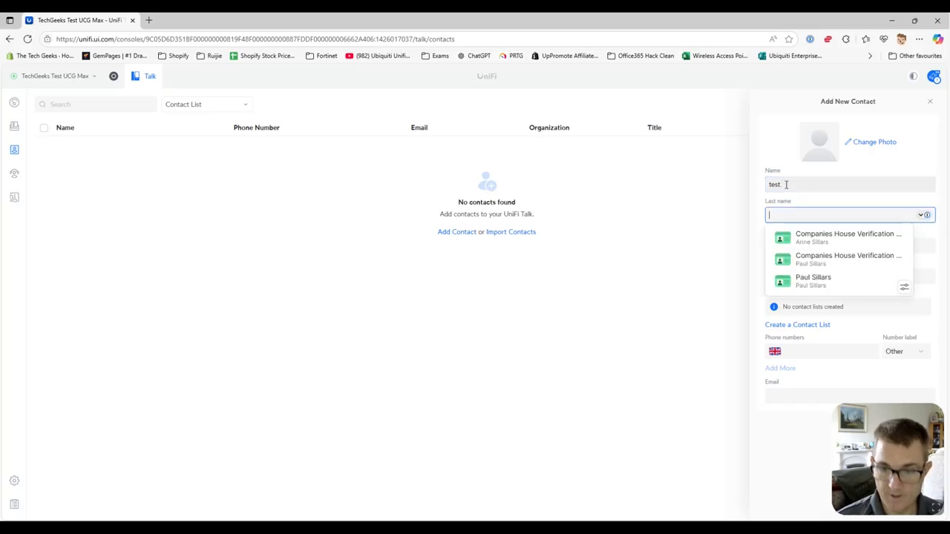
{"action": "type", "text": "User"}
{"action": "key", "text": "shift+Tab"}
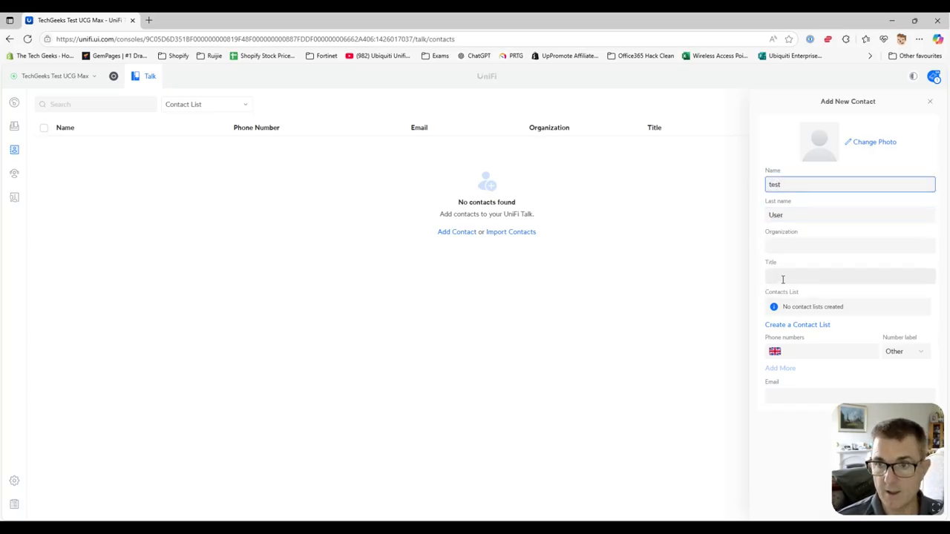
Give the contact a phone number labelled Mobile and save it
{"action": "left_click", "coordinate": [830, 352]}
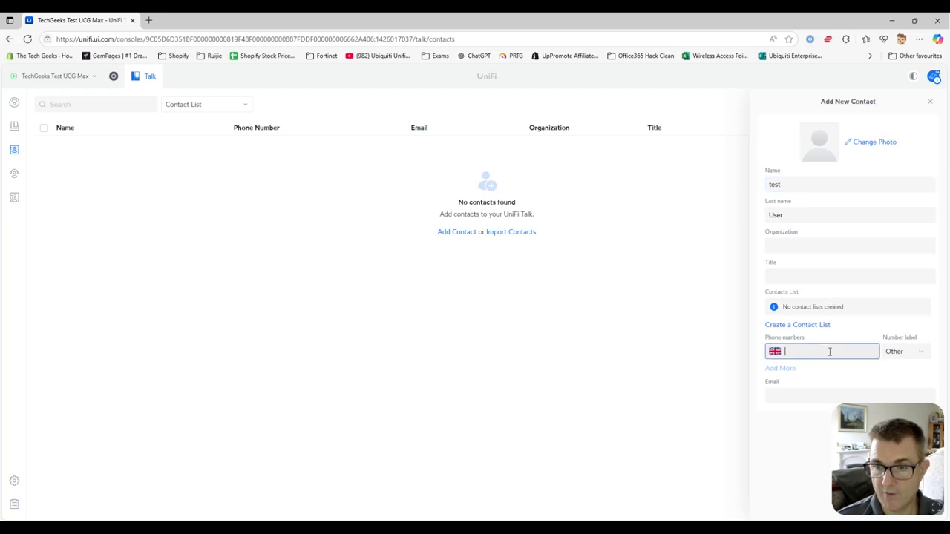
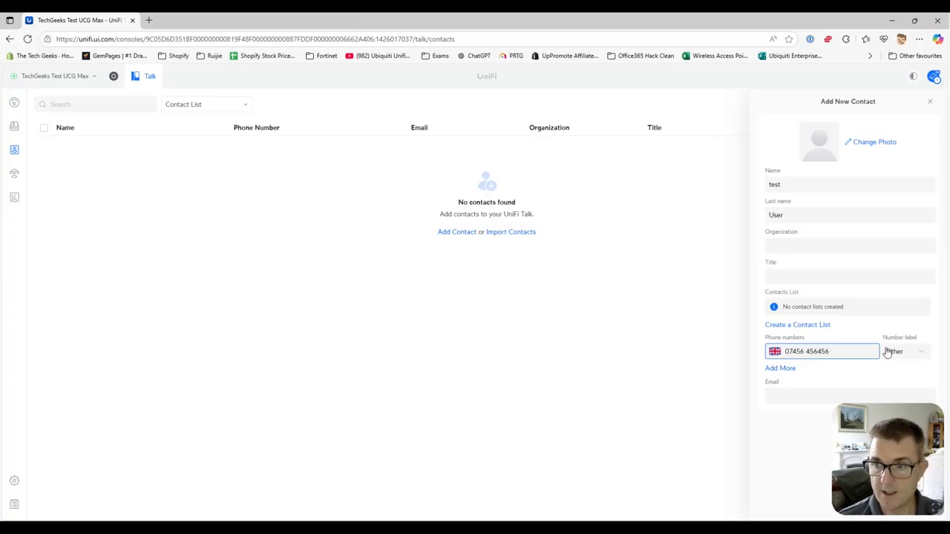
{"action": "left_click", "coordinate": [916, 356]}
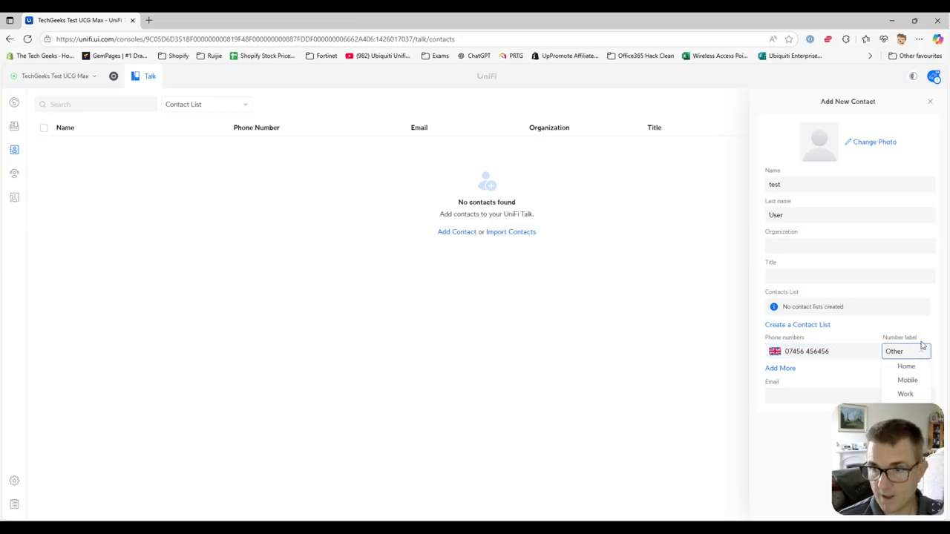
{"action": "left_click", "coordinate": [913, 380]}
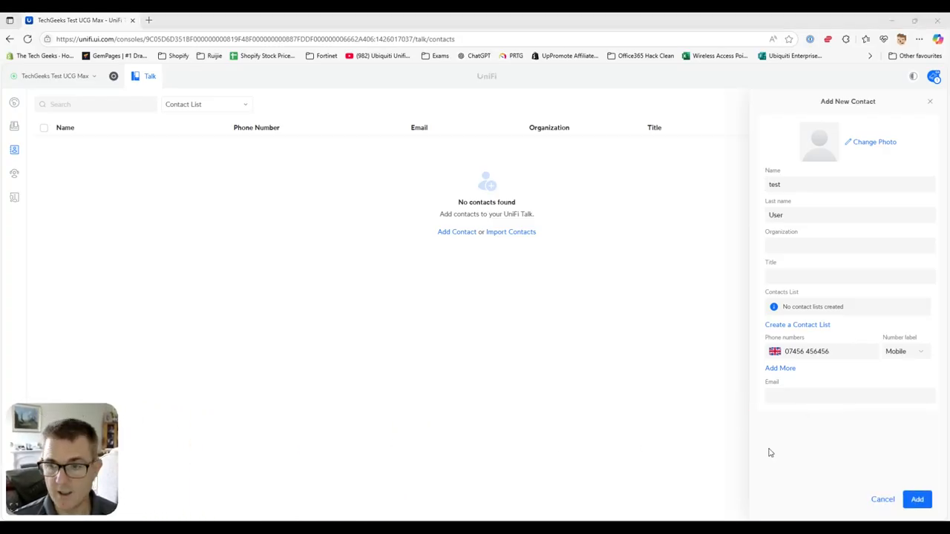
{"action": "left_click", "coordinate": [915, 500]}
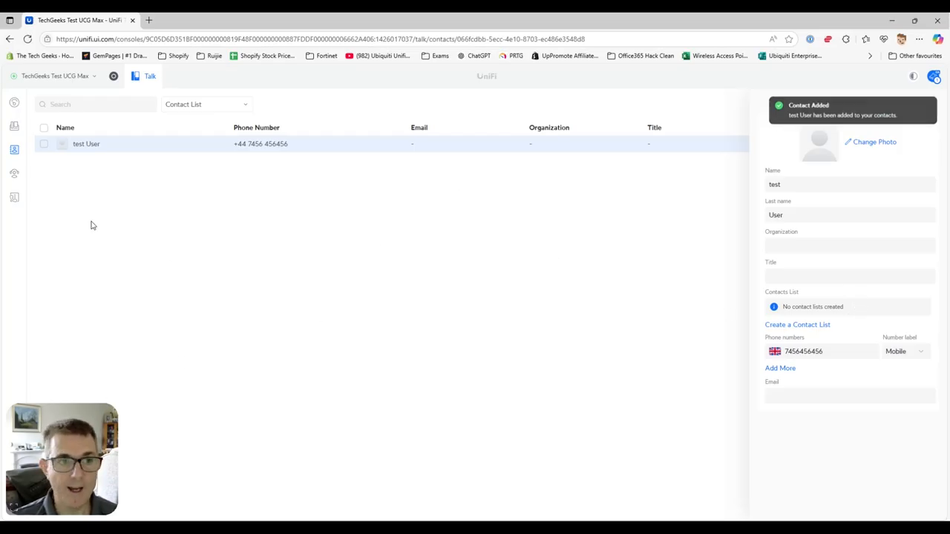
{"action": "left_click", "coordinate": [15, 126]}
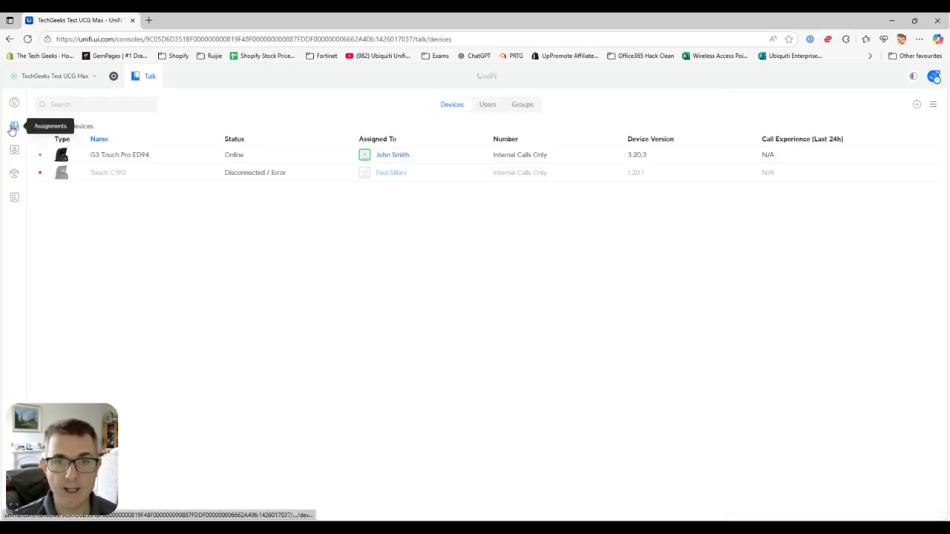
In the G3 Touch Pro ED94 settings, manage contact lists and select test User
{"action": "left_click", "coordinate": [202, 158]}
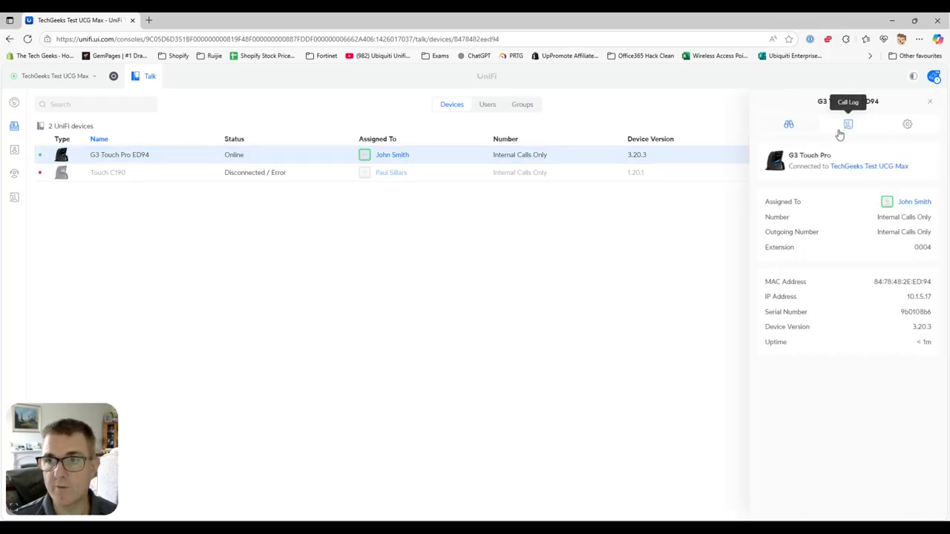
{"action": "left_click", "coordinate": [848, 126]}
{"action": "left_click", "coordinate": [907, 125]}
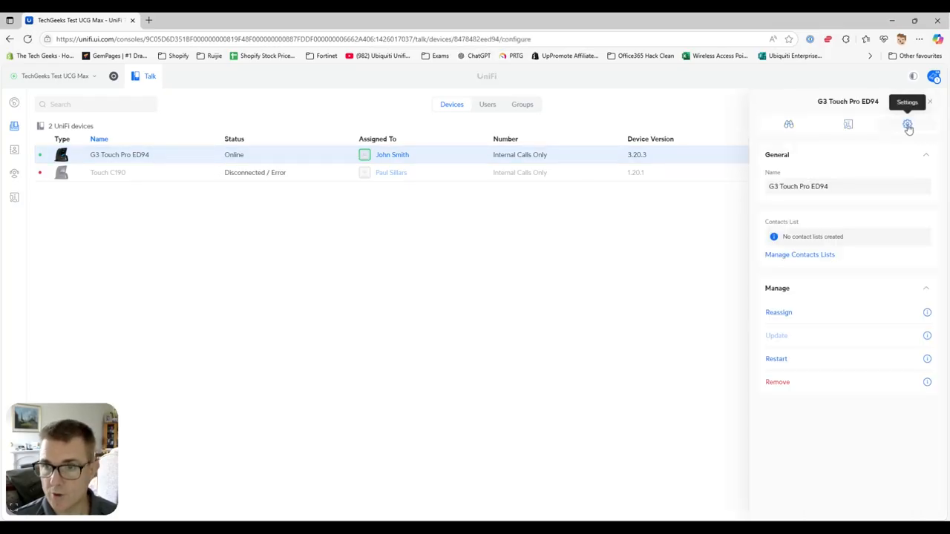
{"action": "left_click", "coordinate": [819, 256]}
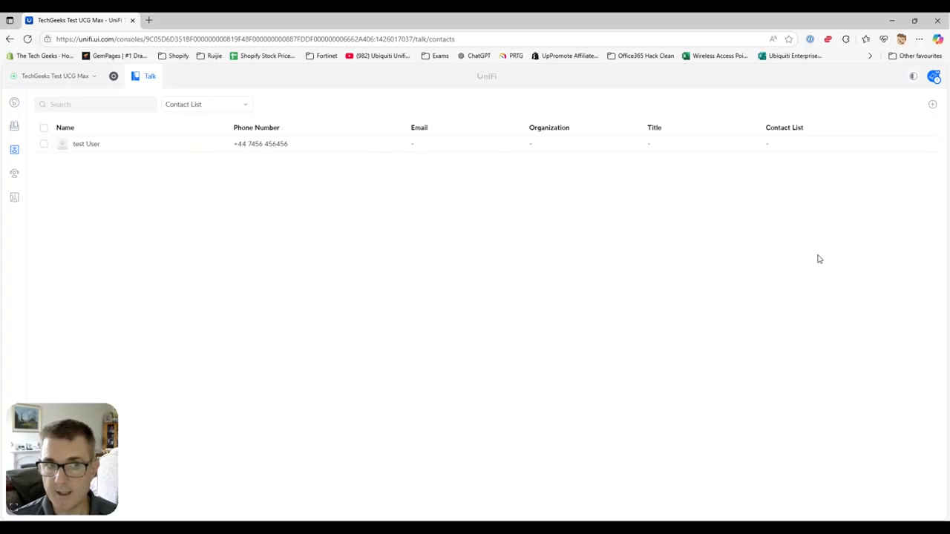
{"action": "left_click", "coordinate": [44, 144]}
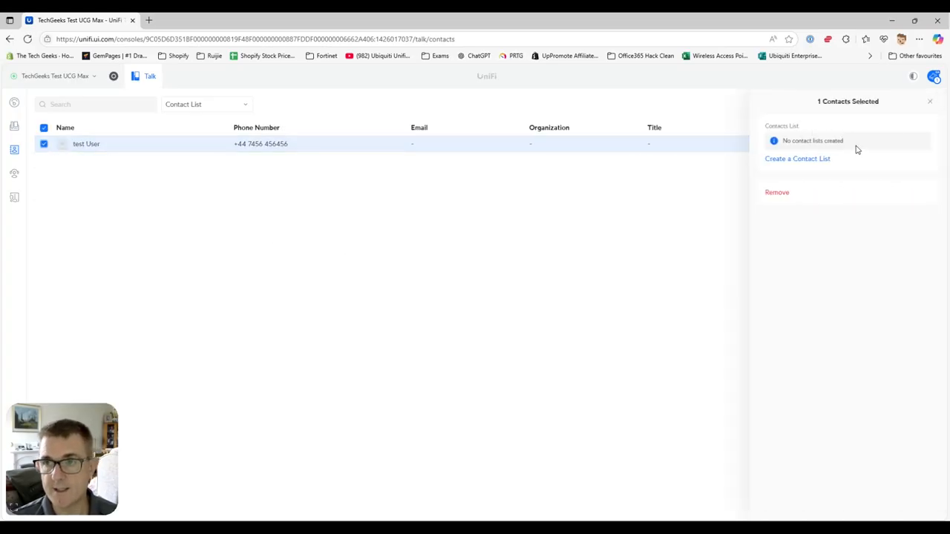
Create and save the 'All Staff' contact list, apply it to test User, and return to Devices
{"action": "left_click", "coordinate": [810, 160]}
{"action": "left_click", "coordinate": [810, 193]}
{"action": "type", "text": "Li"}
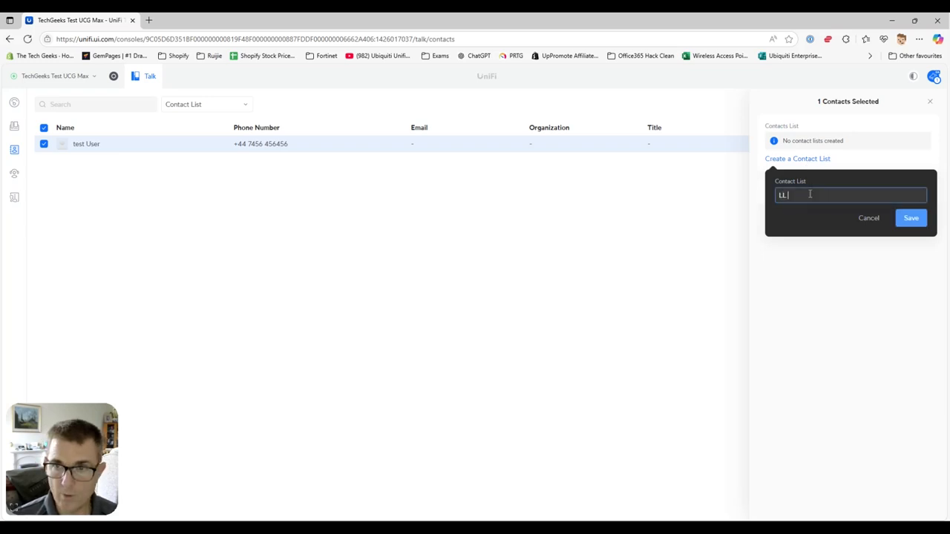
{"action": "key", "text": "BackSpace"}
{"action": "type", "text": "All Staff"}
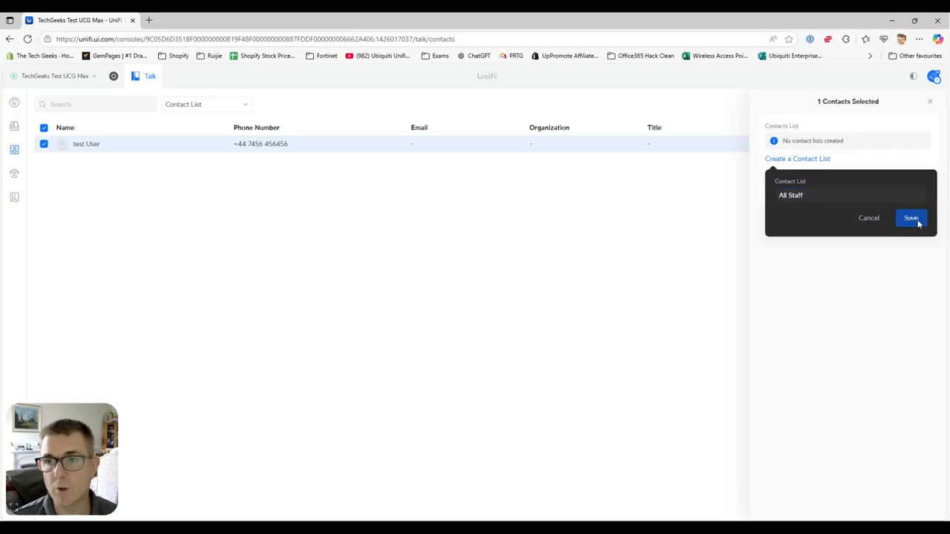
{"action": "left_click", "coordinate": [917, 220]}
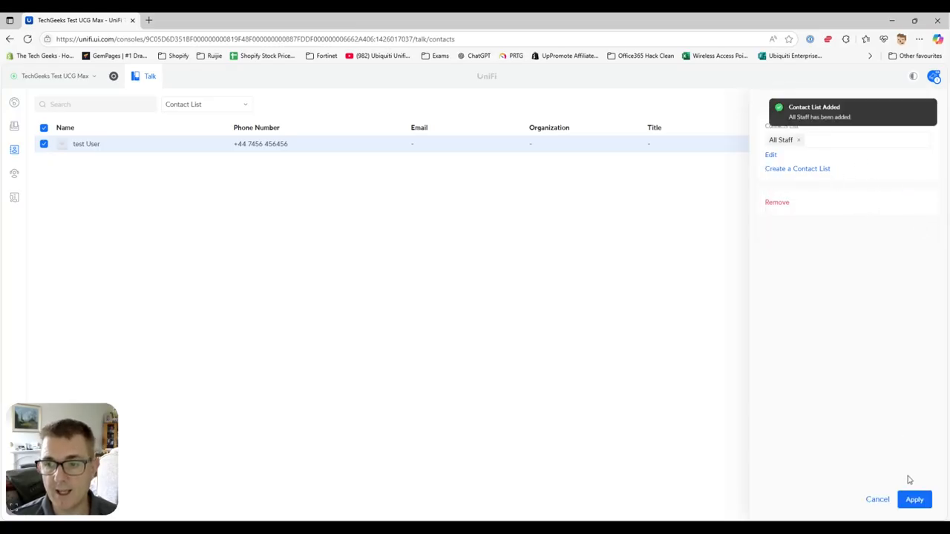
{"action": "left_click", "coordinate": [914, 501]}
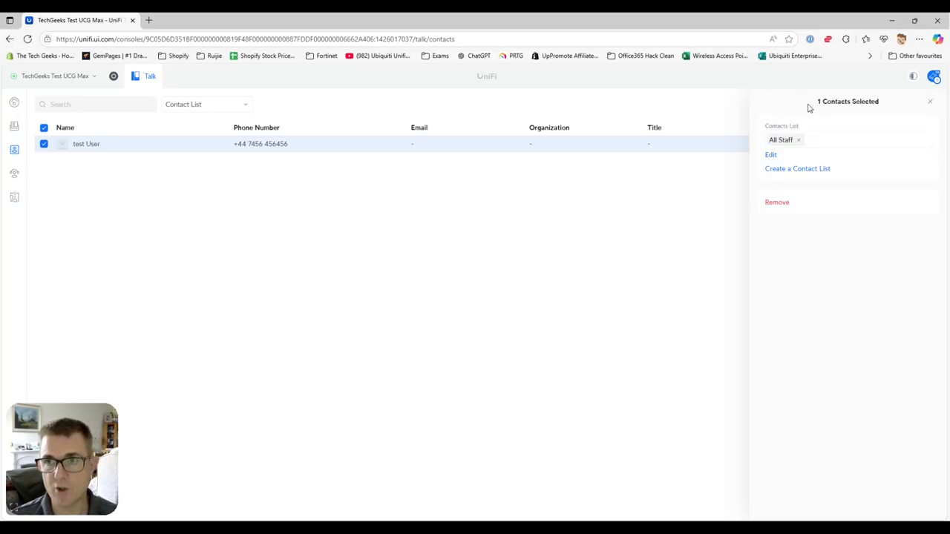
{"action": "left_click", "coordinate": [930, 104]}
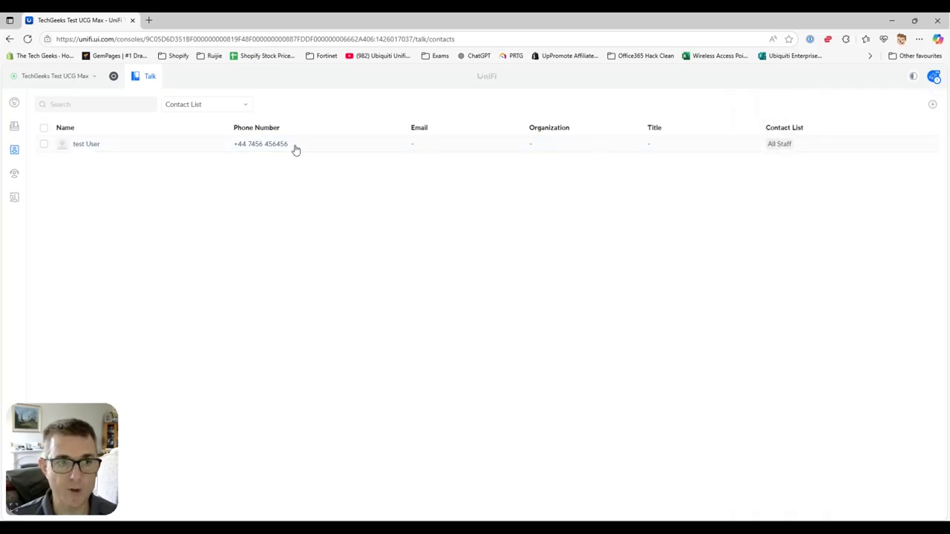
{"action": "left_click", "coordinate": [14, 126]}
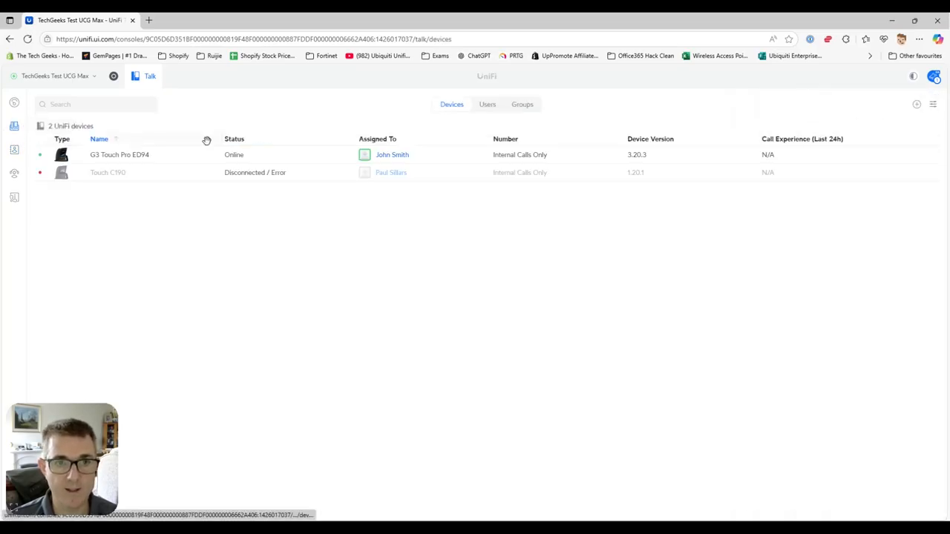
Select the All Staff contact list in the G3 Touch Pro ED94 settings and apply the change
{"action": "left_click", "coordinate": [309, 157]}
{"action": "left_click", "coordinate": [850, 125]}
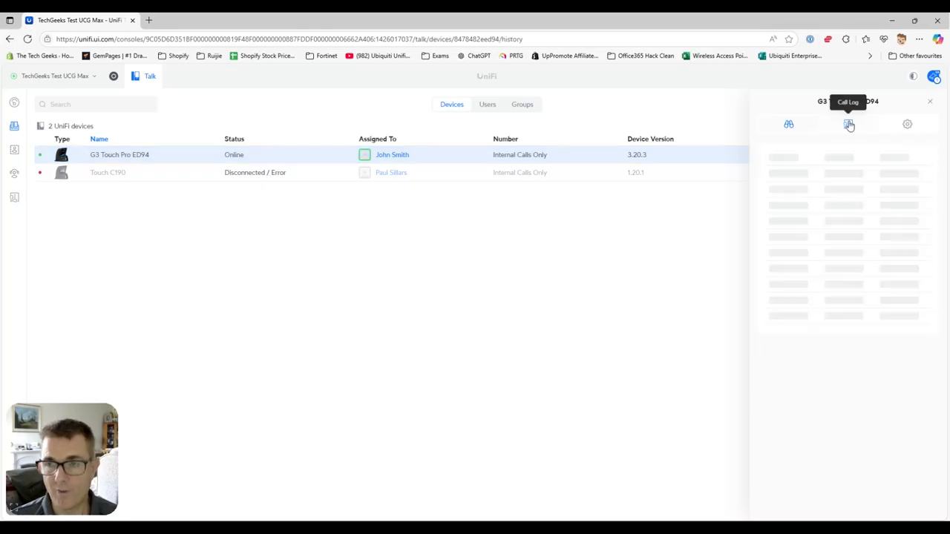
{"action": "left_click", "coordinate": [907, 124]}
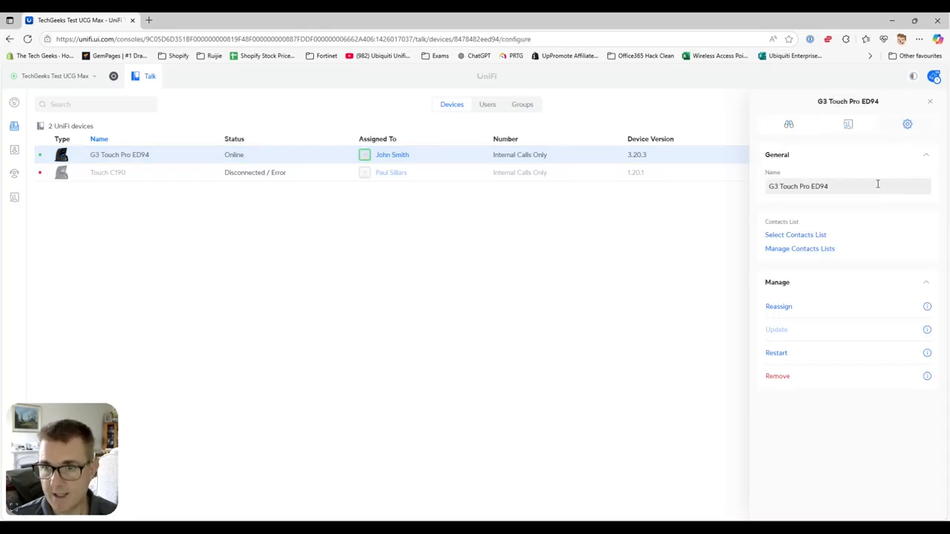
{"action": "left_click", "coordinate": [806, 236]}
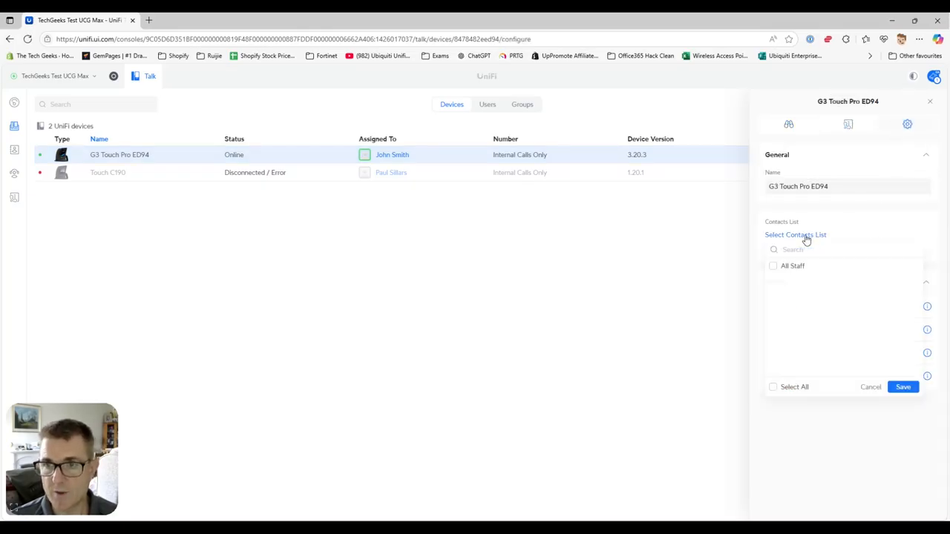
{"action": "left_click", "coordinate": [774, 266]}
{"action": "left_click", "coordinate": [903, 386]}
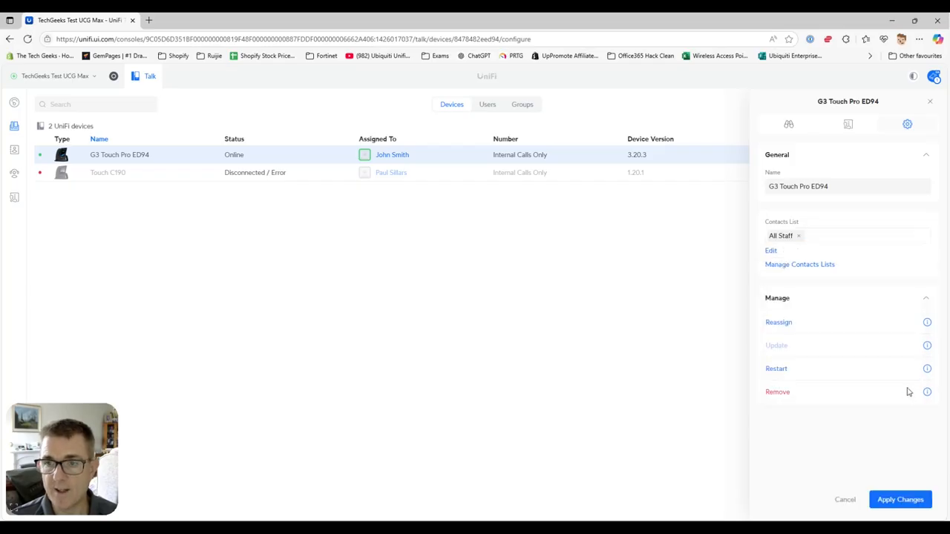
{"action": "left_click", "coordinate": [904, 505]}
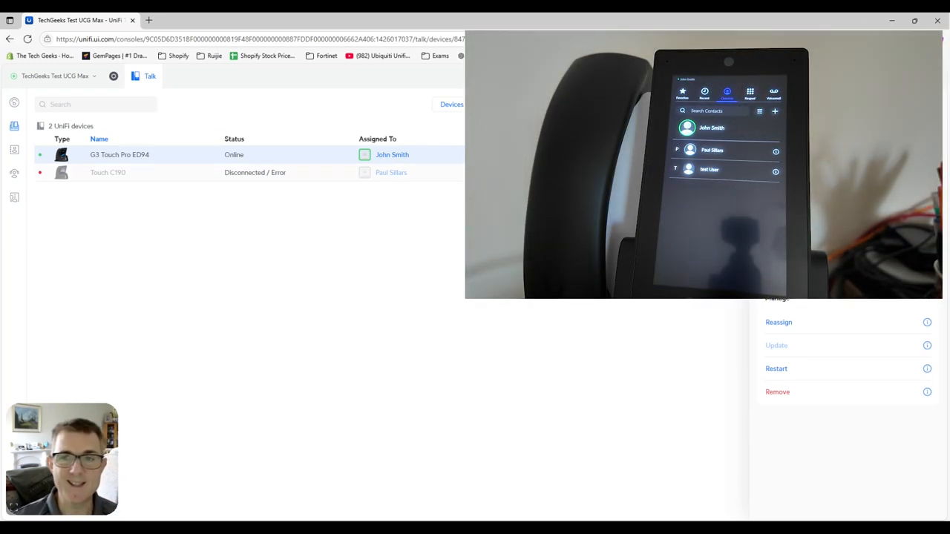
Dismiss the G3 Touch Pro ED94 details panel to show the plain Devices list
{"action": "key", "text": "Escape"}
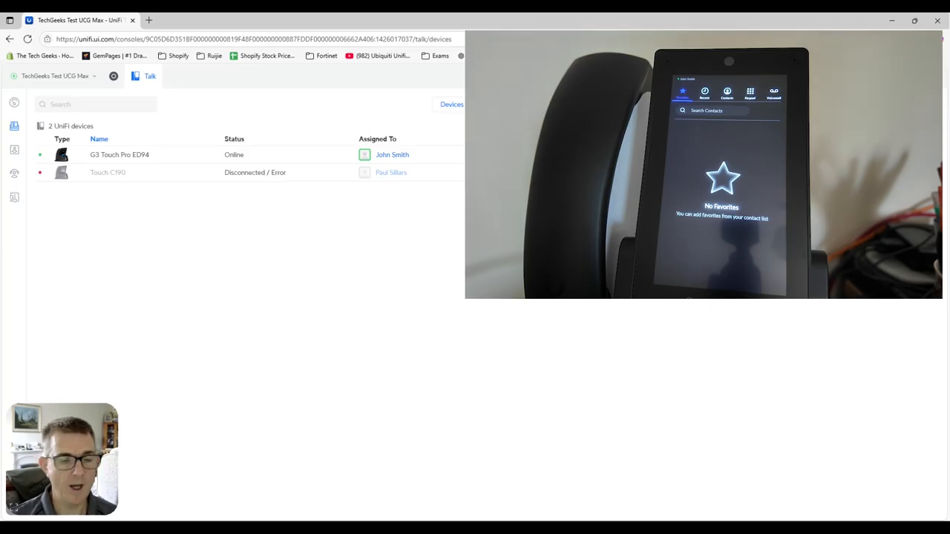
{"action": "left_click_drag", "start_coordinate": [69, 406], "coordinate": [901, 405]}
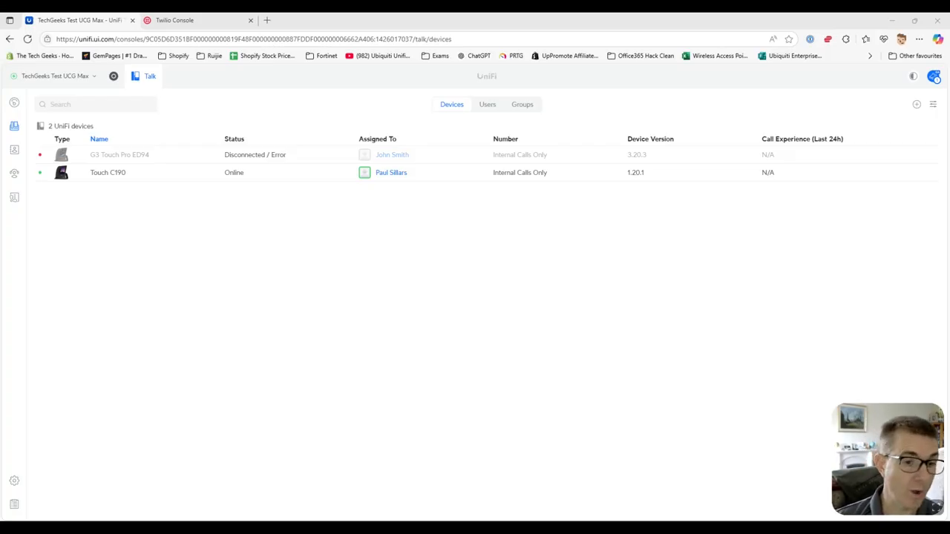
Review the System settings page, then switch to the Canva 'VoIP - How To' whiteboard
{"action": "left_click", "coordinate": [15, 481]}
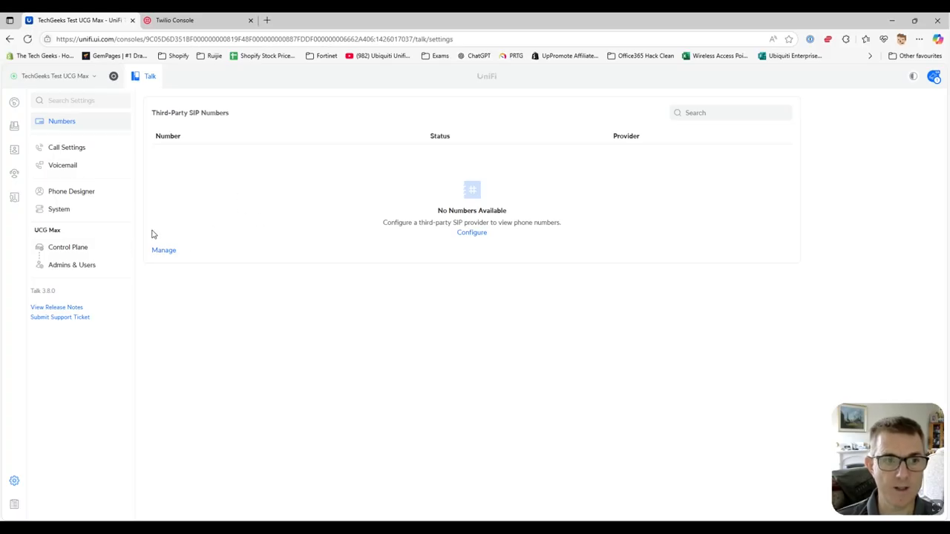
{"action": "left_click", "coordinate": [68, 211]}
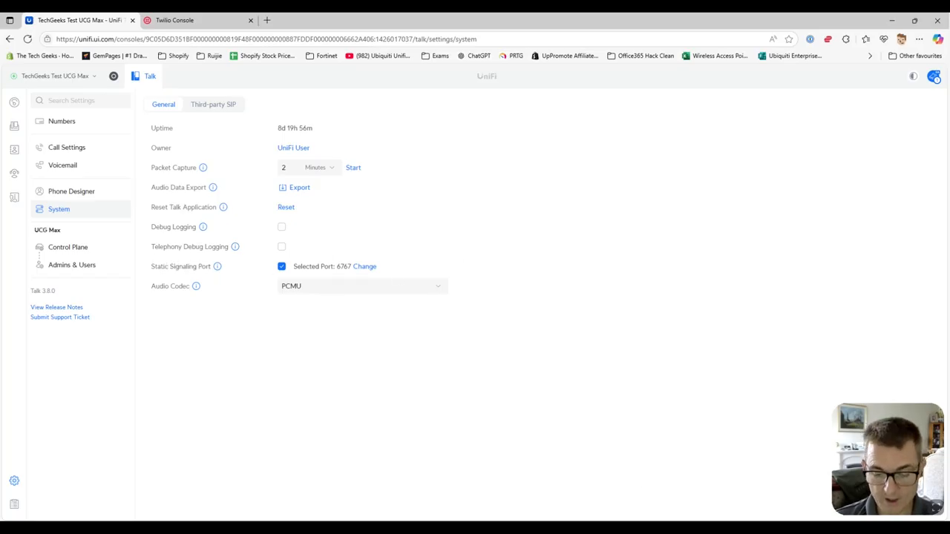
{"action": "key", "text": "alt+Tab"}
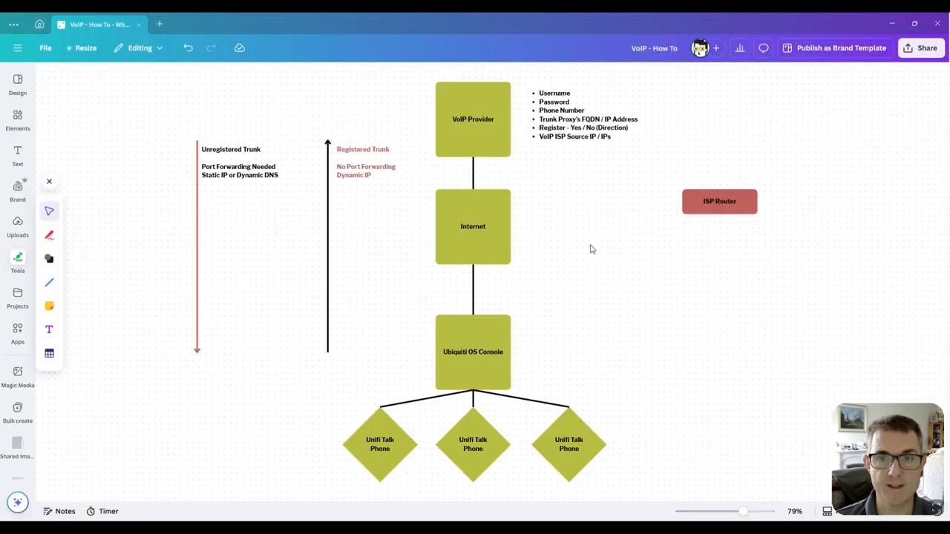